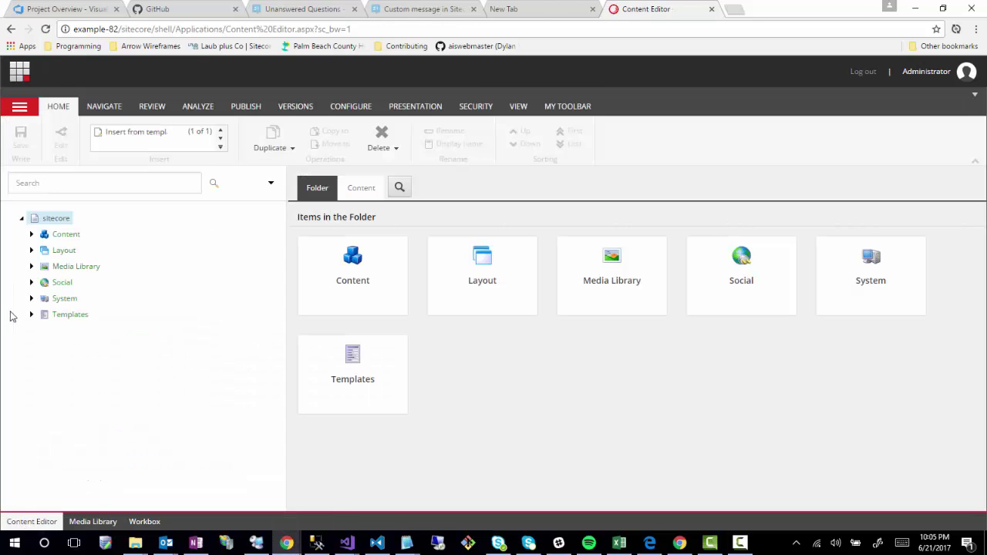
- Expand System > Modules > Web Forms for Marketers > Settings > Meta data in the content tree
{"action": "left_click", "coordinate": [30, 298]}
{"action": "scroll", "coordinate": [17, 416], "scroll_direction": "down", "scroll_amount": 1}
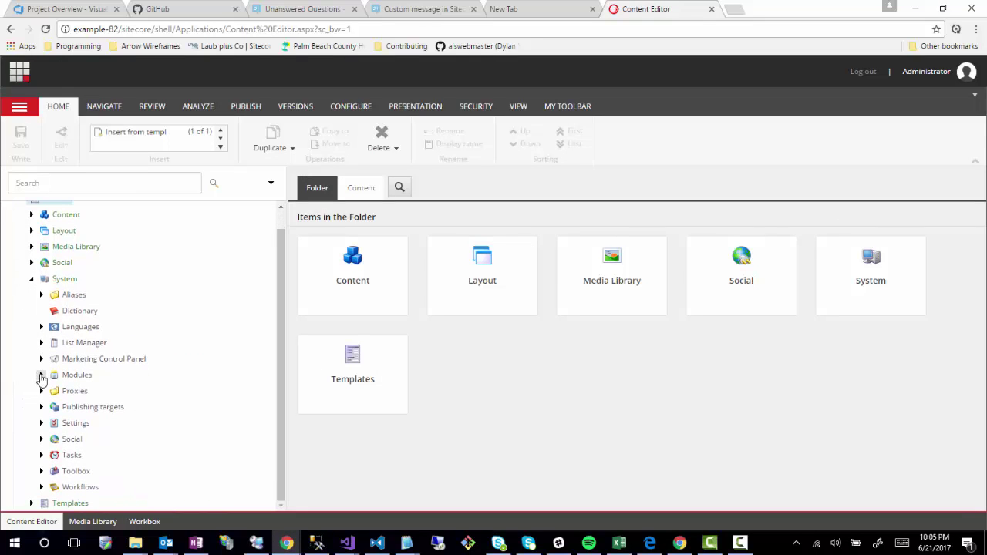
{"action": "left_click", "coordinate": [42, 376]}
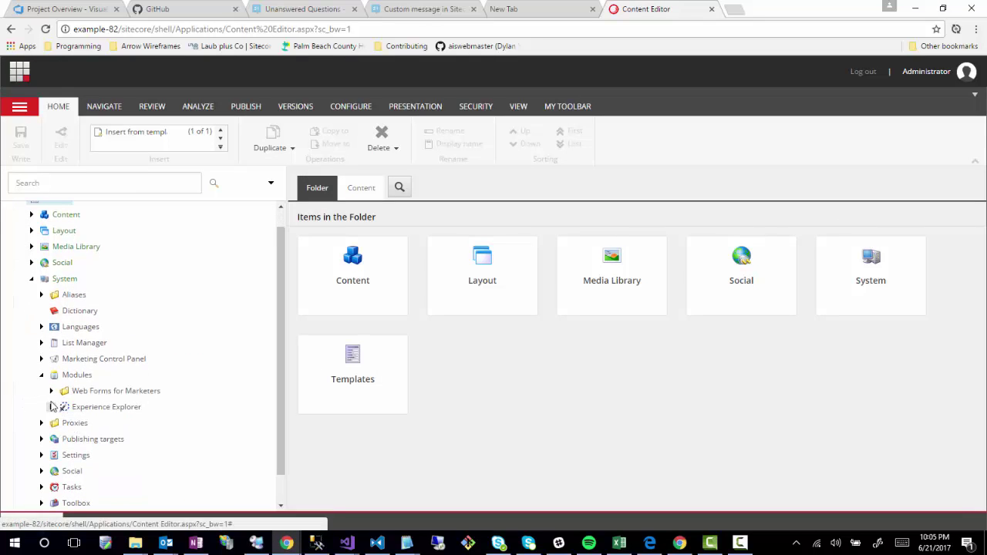
{"action": "left_click", "coordinate": [51, 391]}
{"action": "scroll", "coordinate": [107, 461], "scroll_direction": "down", "scroll_amount": 2}
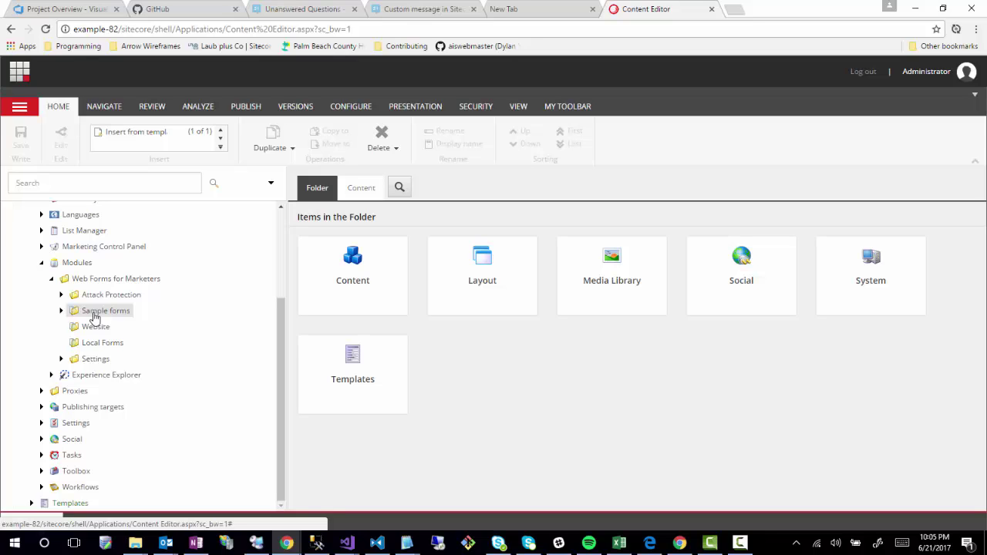
{"action": "left_click", "coordinate": [61, 361]}
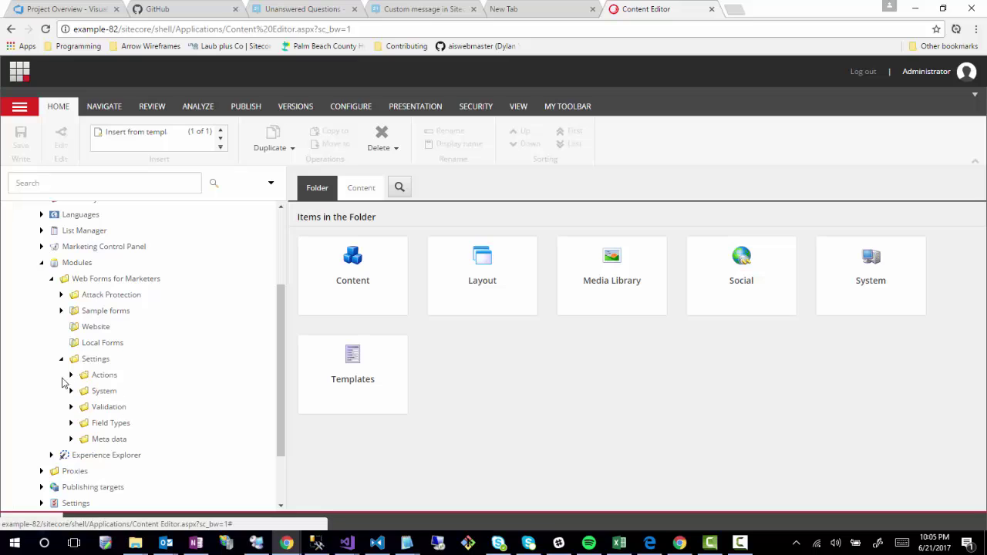
{"action": "left_click", "coordinate": [70, 374]}
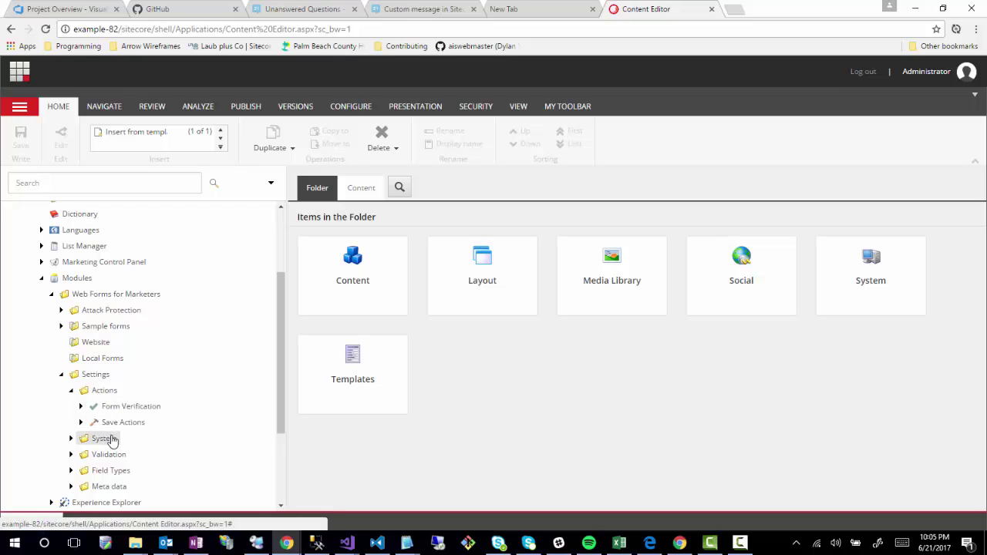
{"action": "scroll", "coordinate": [108, 461], "scroll_direction": "down", "scroll_amount": 1}
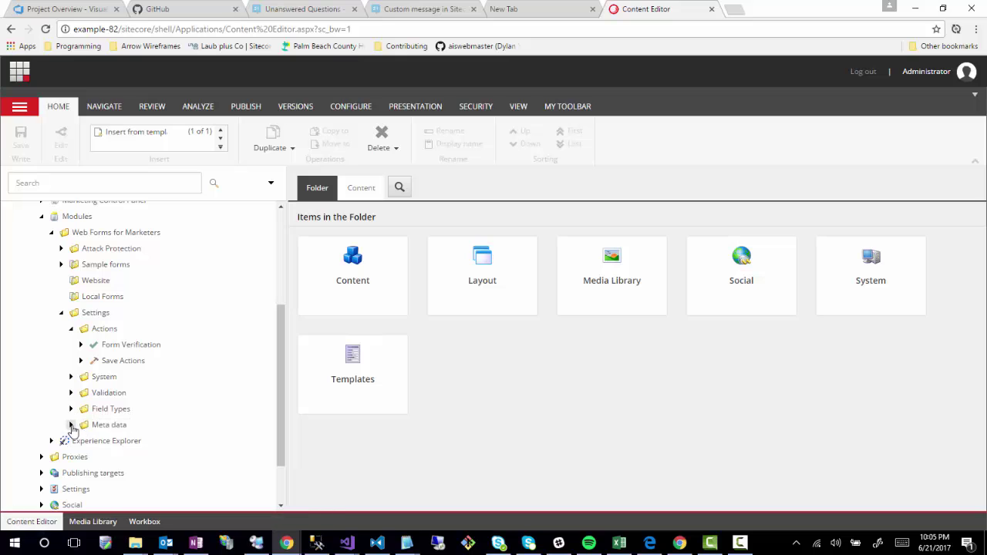
{"action": "left_click", "coordinate": [71, 425]}
{"action": "scroll", "coordinate": [206, 417], "scroll_direction": "down", "scroll_amount": 4}
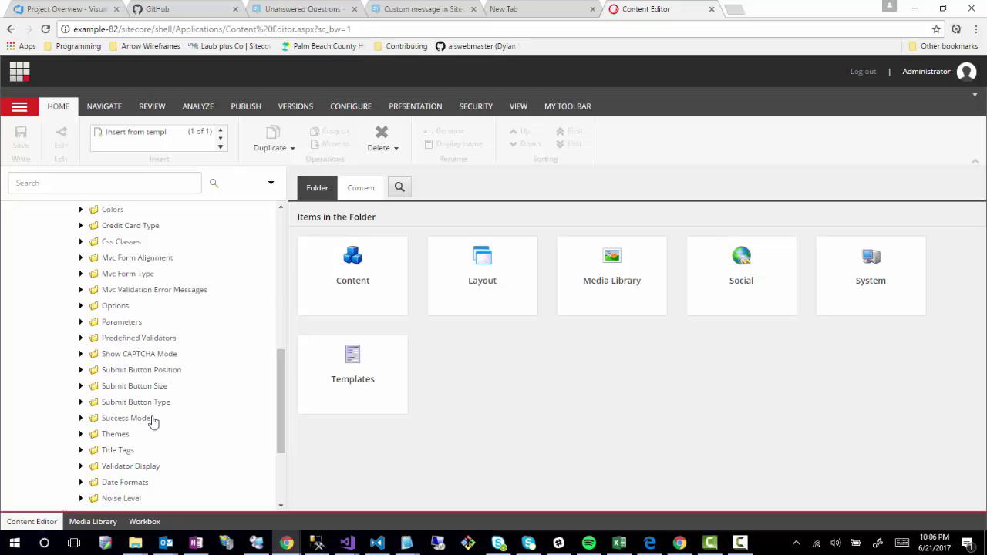
- List the Submit Button Type values (danger to warning) and Mvc Form Type's Basic, Horizontal, Inline options
{"action": "left_click", "coordinate": [81, 402]}
{"action": "scroll", "coordinate": [182, 469], "scroll_direction": "down", "scroll_amount": 1}
{"action": "scroll", "coordinate": [182, 470], "scroll_direction": "down", "scroll_amount": 1}
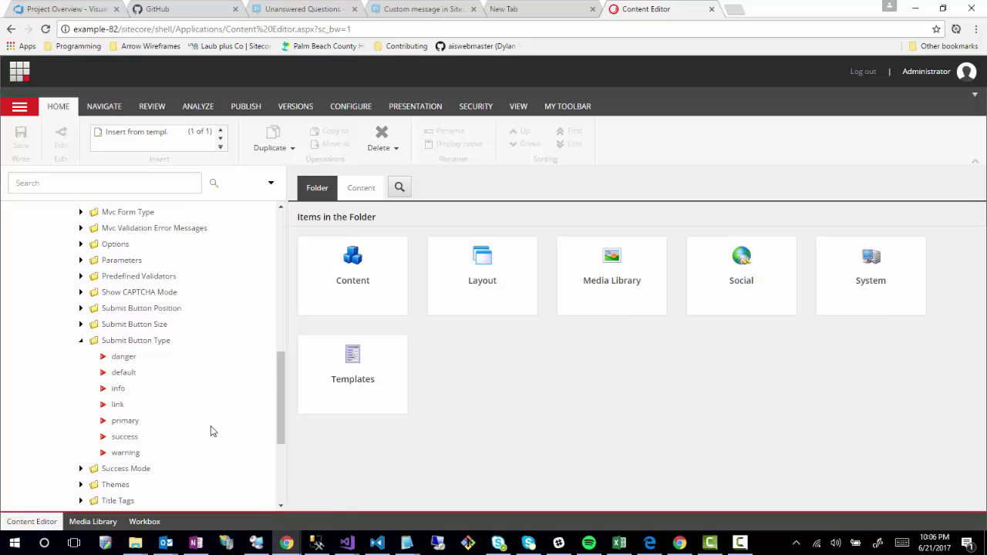
{"action": "scroll", "coordinate": [205, 431], "scroll_direction": "up", "scroll_amount": 1}
{"action": "scroll", "coordinate": [197, 429], "scroll_direction": "up", "scroll_amount": 1}
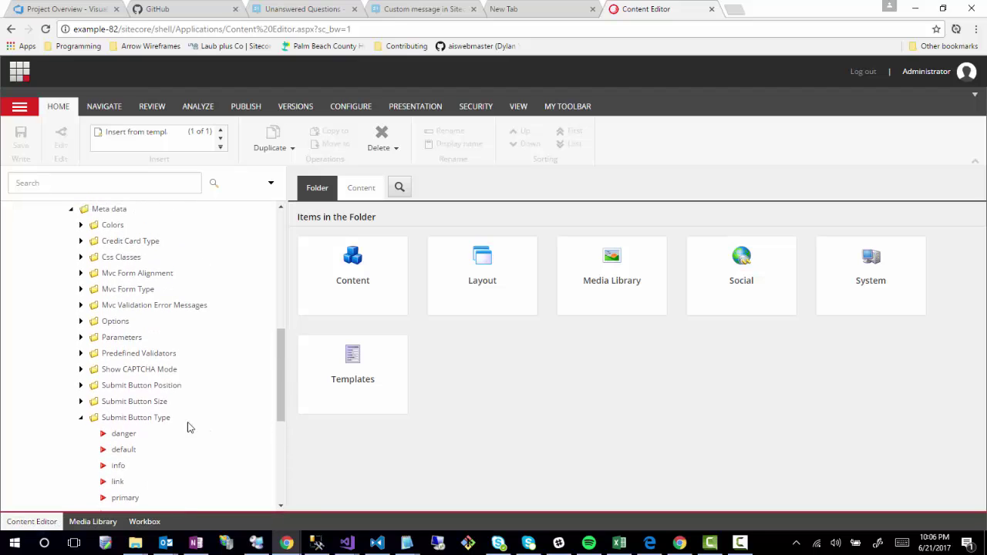
{"action": "left_click", "coordinate": [80, 273]}
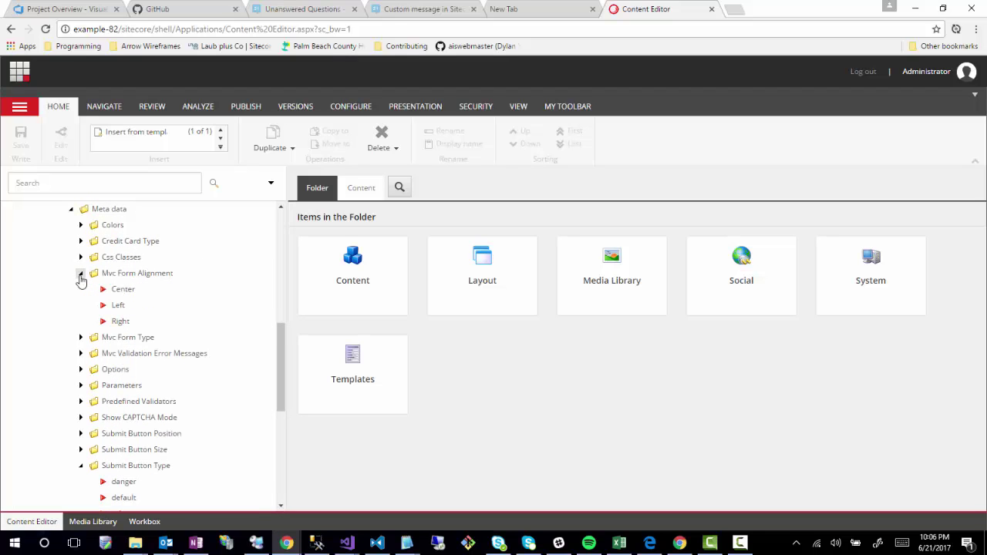
{"action": "left_click", "coordinate": [80, 274]}
{"action": "left_click", "coordinate": [80, 289]}
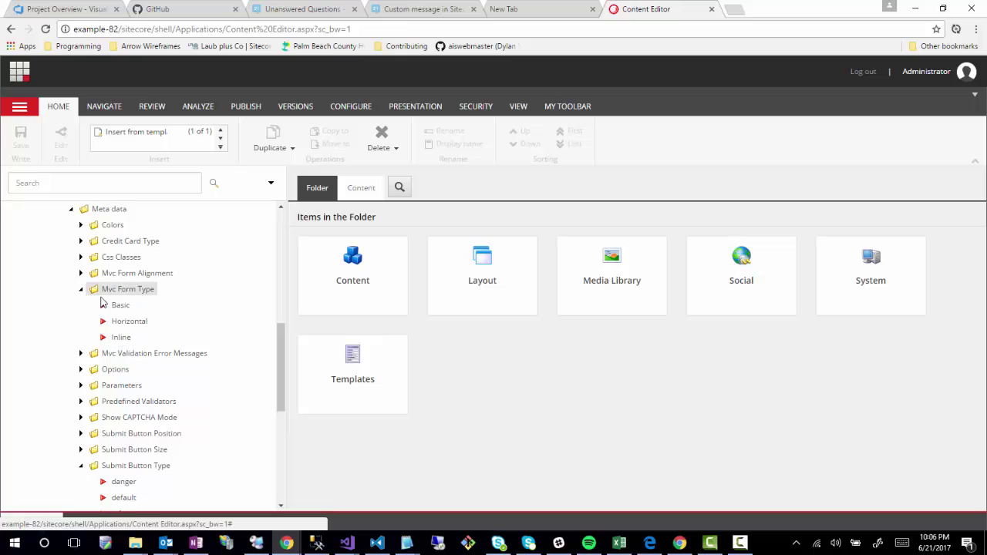
- Inspect the Value fields of the Basic and Horizontal form type items
{"action": "left_click", "coordinate": [120, 306]}
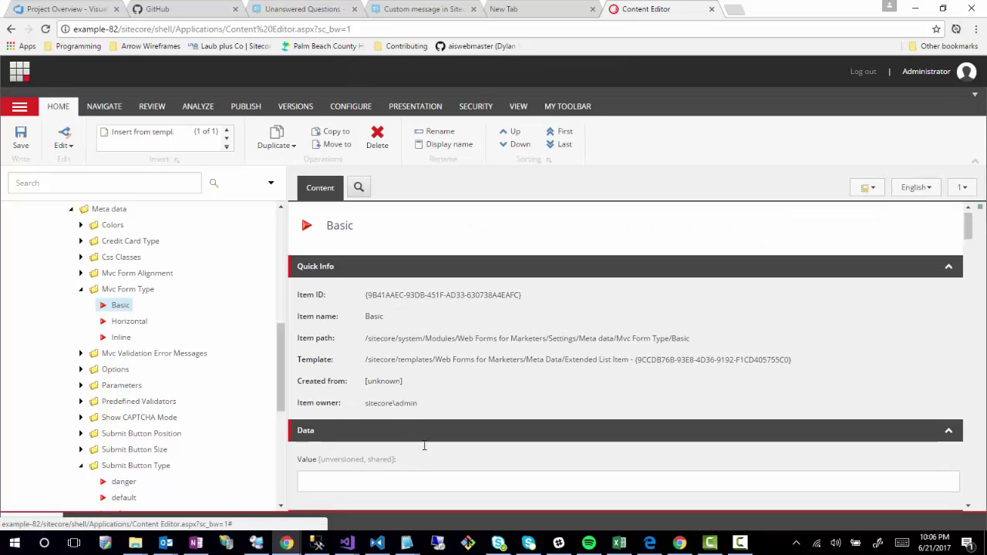
{"action": "scroll", "coordinate": [423, 446], "scroll_direction": "down", "scroll_amount": 1}
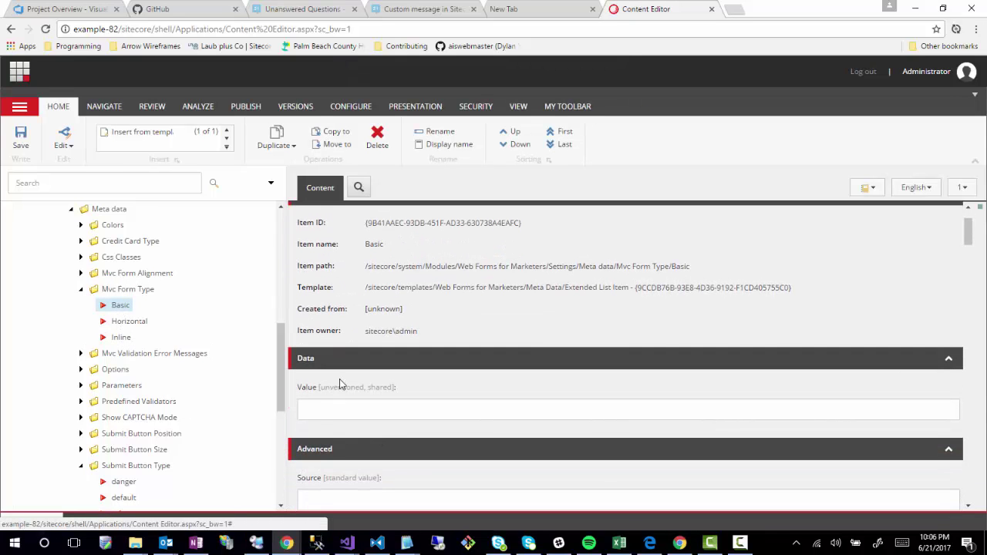
{"action": "left_click", "coordinate": [109, 323]}
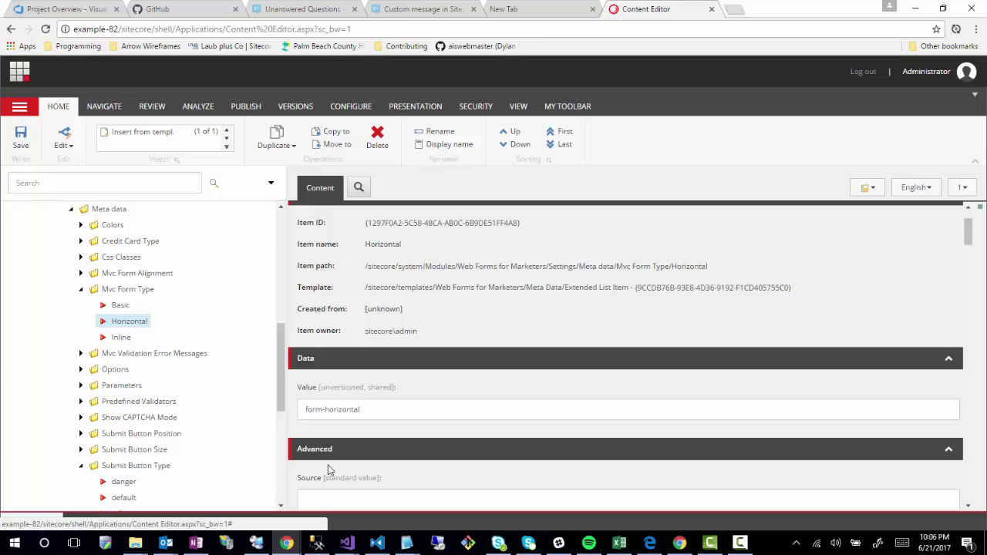
{"action": "scroll", "coordinate": [181, 439], "scroll_direction": "down", "scroll_amount": 3}
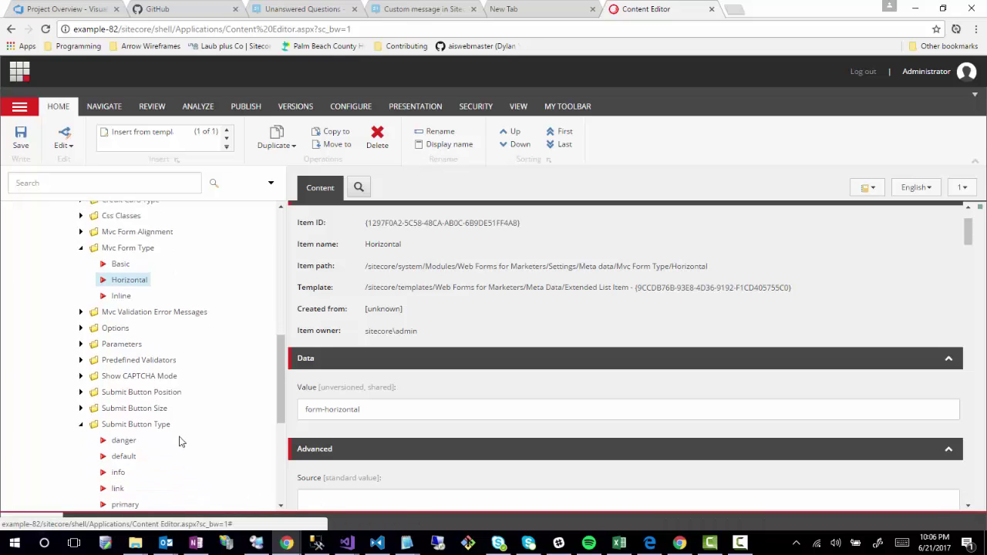
- Check the large Submit Button Size item's class value, btn-lg
{"action": "left_click", "coordinate": [81, 326]}
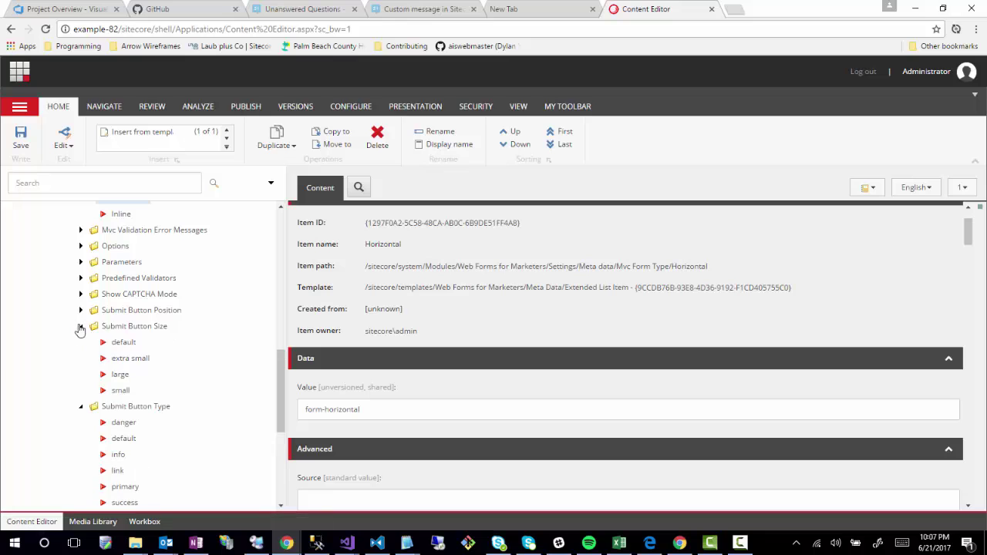
{"action": "left_click", "coordinate": [119, 377]}
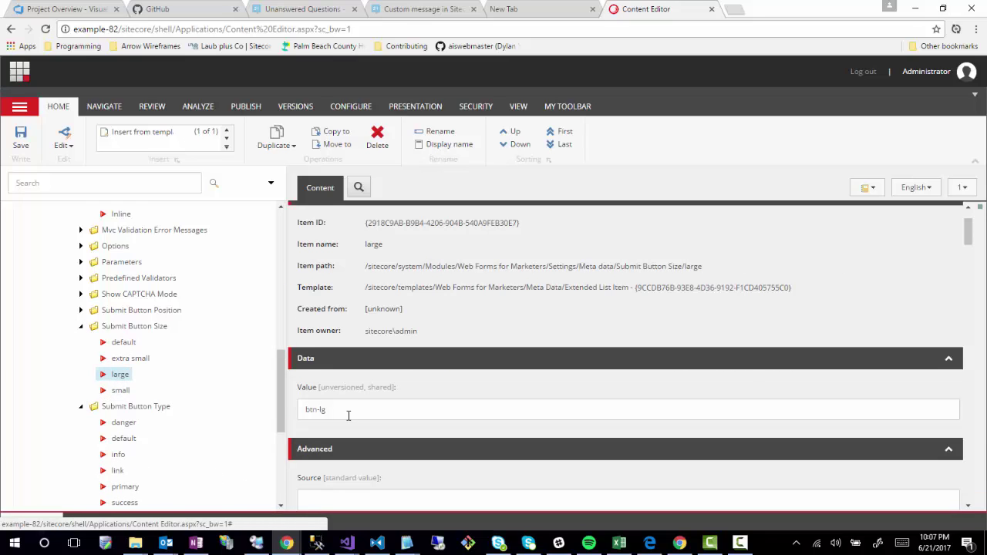
{"action": "left_click", "coordinate": [323, 418]}
{"action": "key", "text": "ctrl+a"}
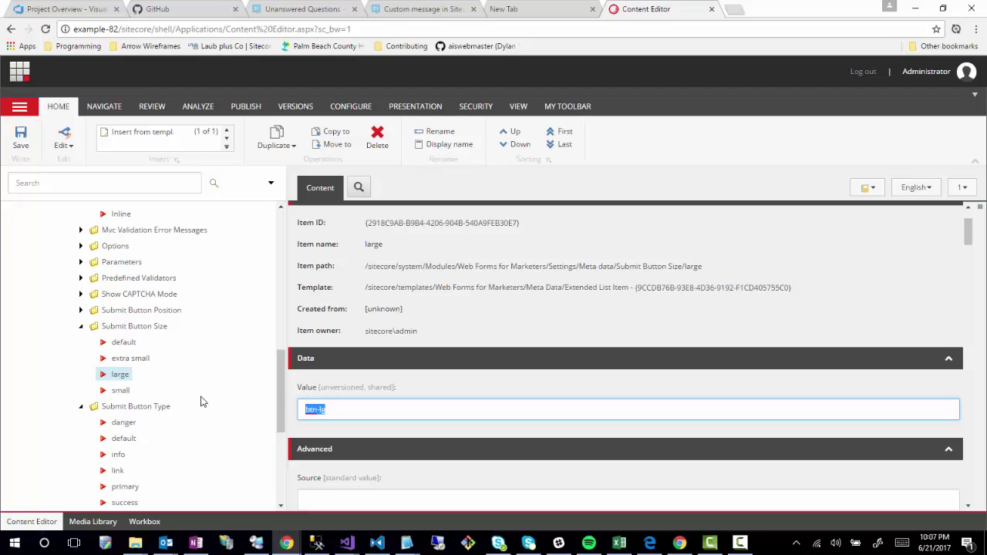
- Review the Default and Left Submit Button Position items, ending on Left's value text-left
{"action": "left_click", "coordinate": [81, 310]}
{"action": "left_click", "coordinate": [119, 342]}
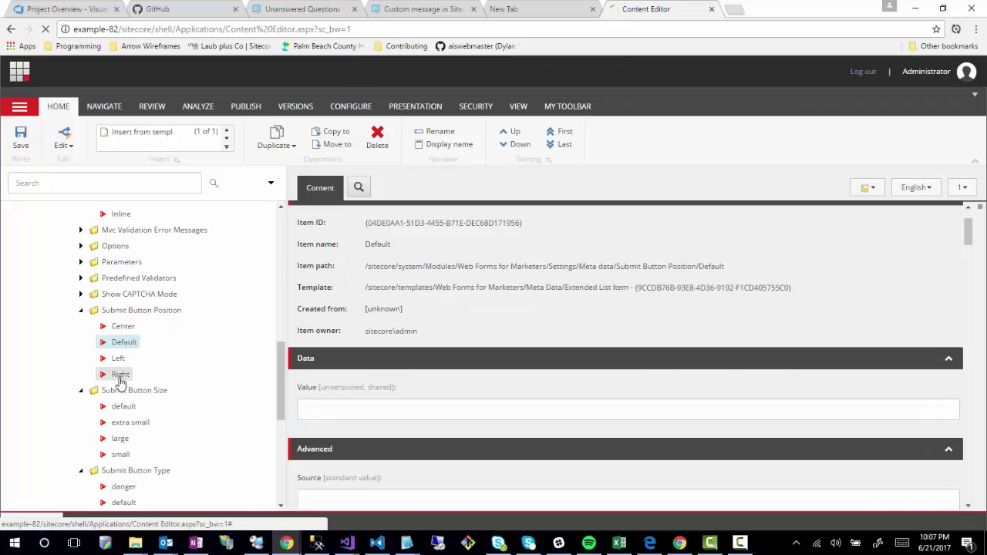
{"action": "left_click", "coordinate": [118, 359]}
{"action": "scroll", "coordinate": [174, 432], "scroll_direction": "down", "scroll_amount": 2}
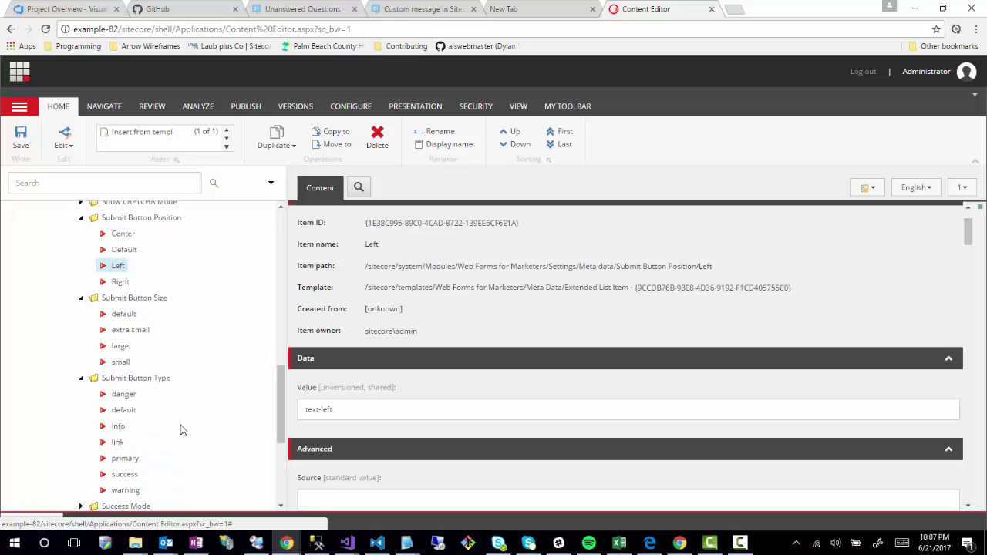
{"action": "scroll", "coordinate": [178, 430], "scroll_direction": "down", "scroll_amount": 2}
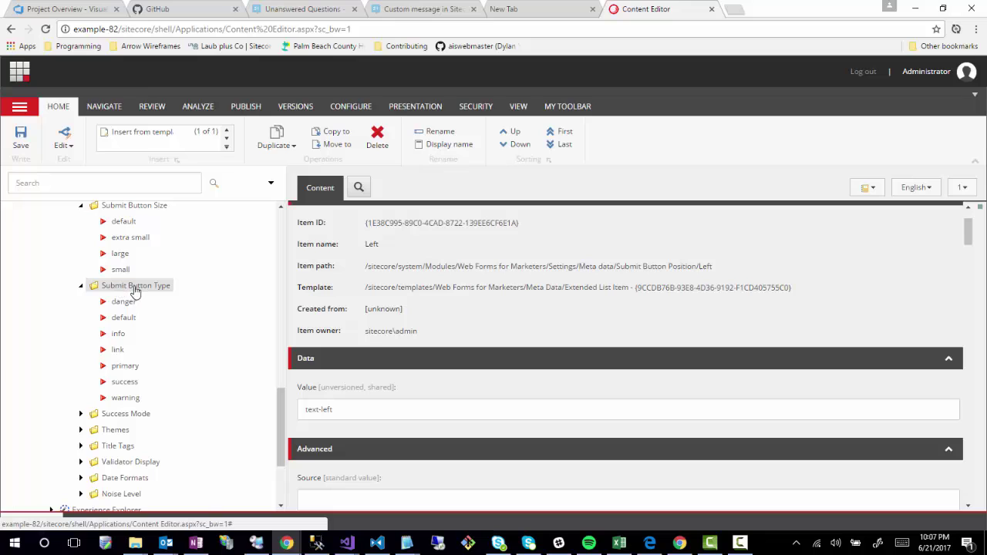
- Insert a new item under Submit Button Type from the Web Forms for Marketers/Meta Data/Extended List Item template
{"action": "right_click", "coordinate": [135, 290]}
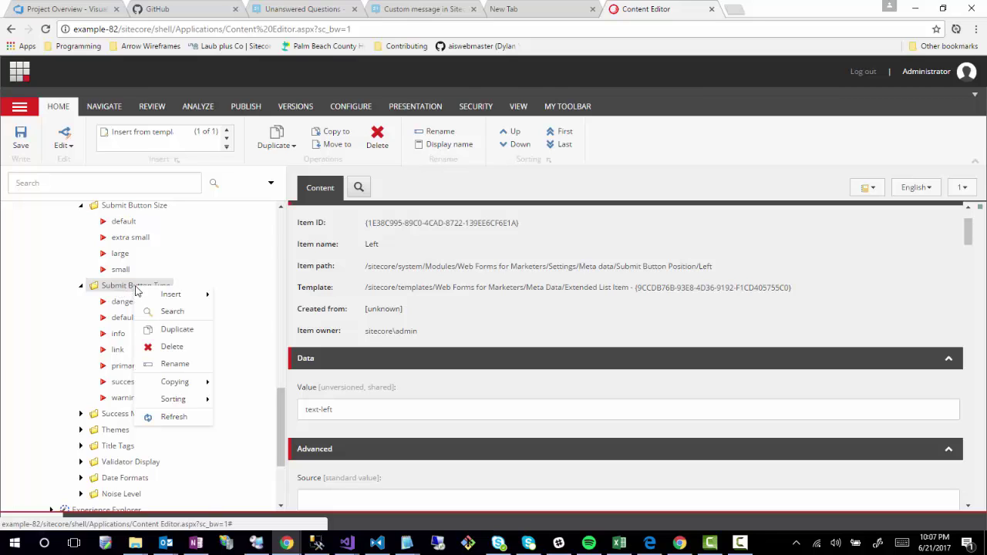
{"action": "mouse_move", "coordinate": [158, 296]}
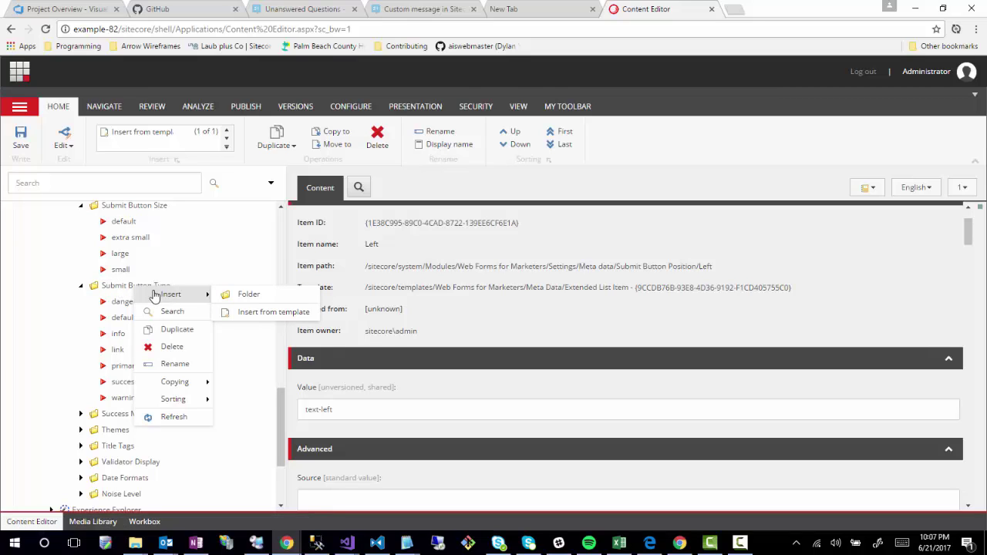
{"action": "left_click", "coordinate": [260, 312]}
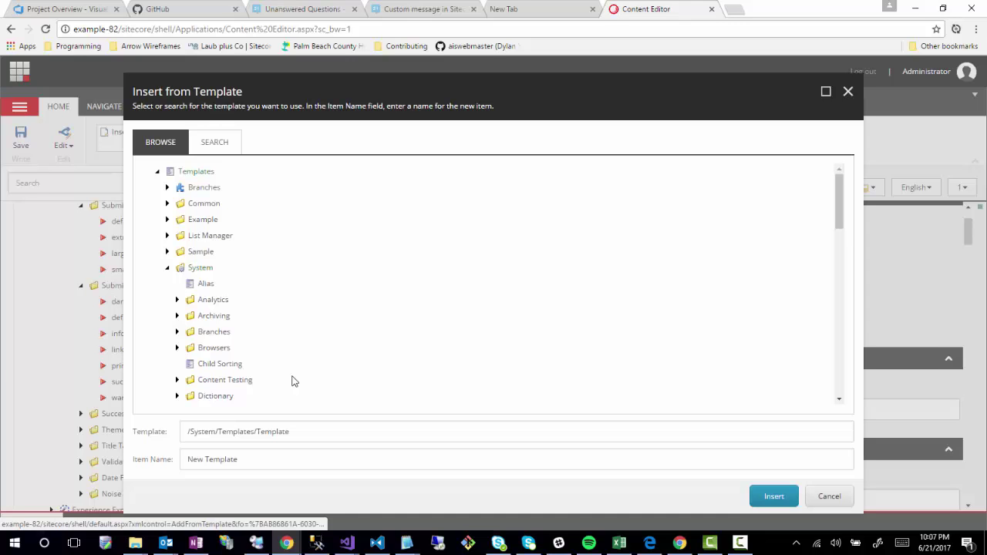
{"action": "scroll", "coordinate": [315, 291], "scroll_direction": "down", "scroll_amount": 5}
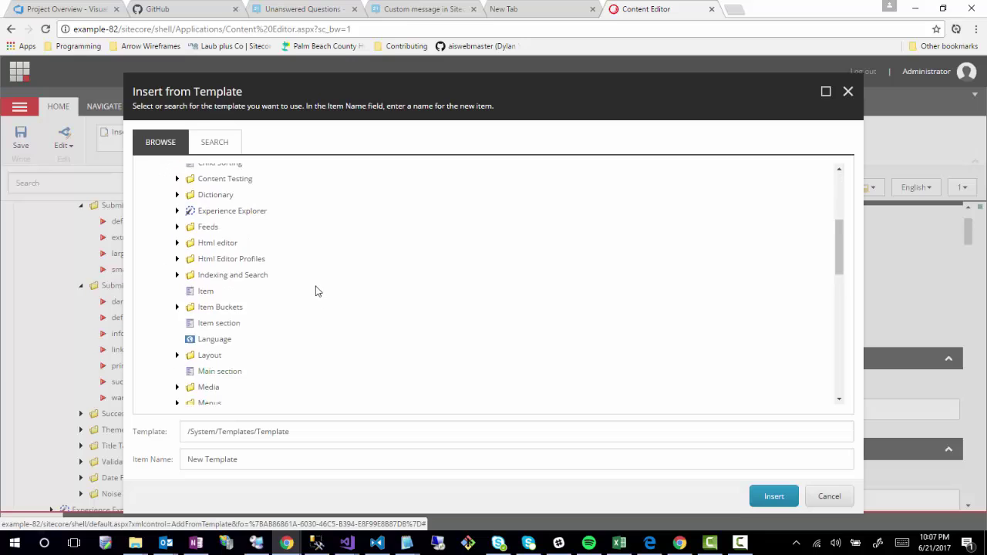
{"action": "scroll", "coordinate": [316, 291], "scroll_direction": "down", "scroll_amount": 8}
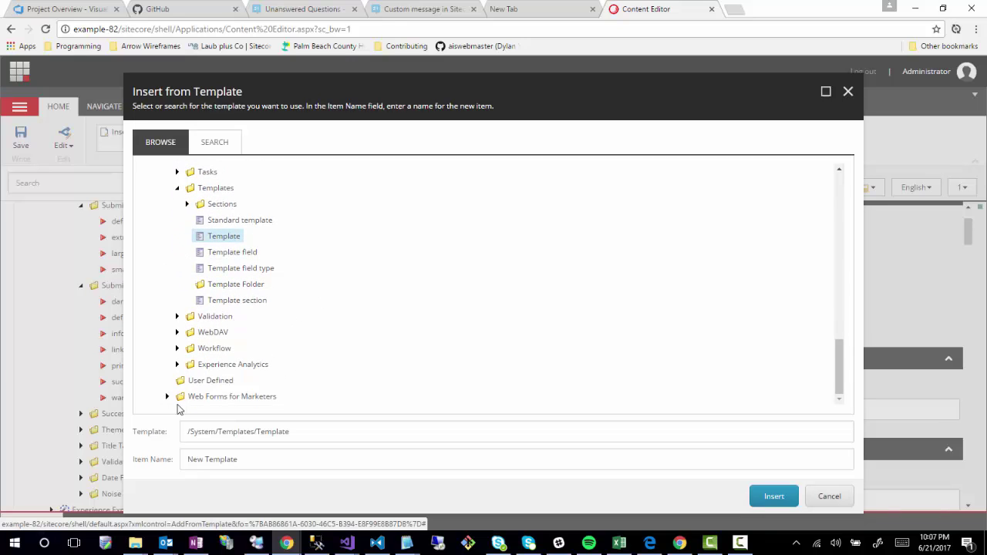
{"action": "left_click", "coordinate": [166, 398]}
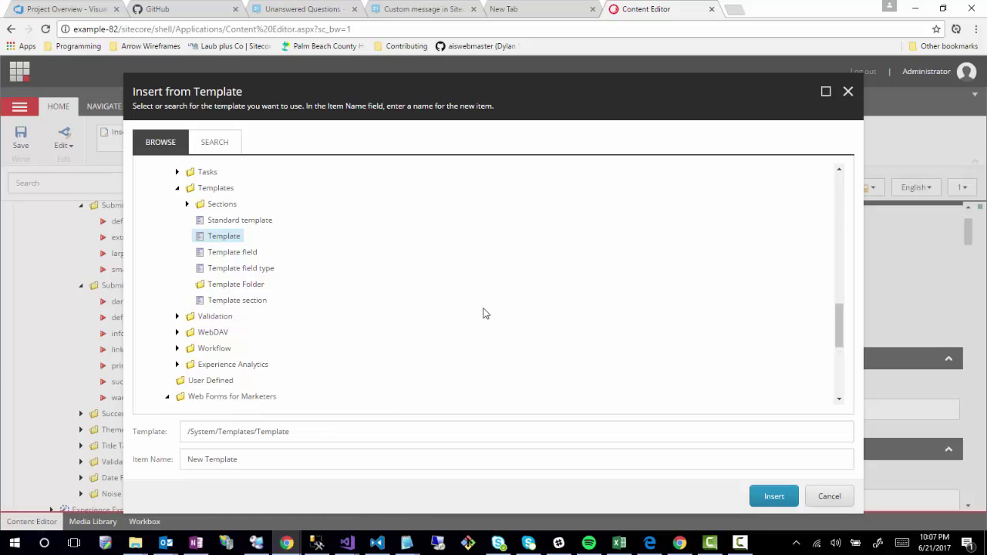
{"action": "scroll", "coordinate": [481, 318], "scroll_direction": "down", "scroll_amount": 5}
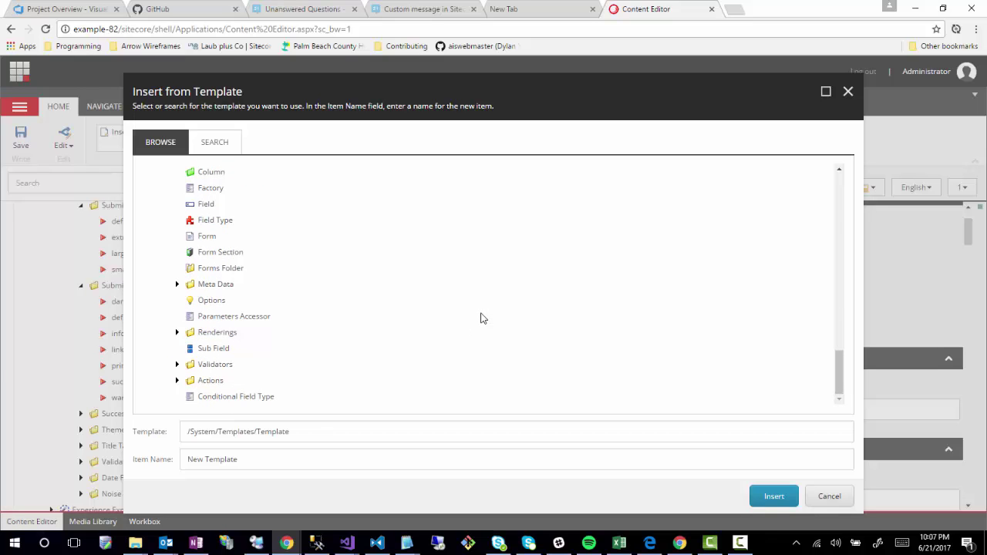
{"action": "scroll", "coordinate": [480, 318], "scroll_direction": "up", "scroll_amount": 4}
{"action": "scroll", "coordinate": [480, 320], "scroll_direction": "down", "scroll_amount": 4}
{"action": "left_click", "coordinate": [177, 284]}
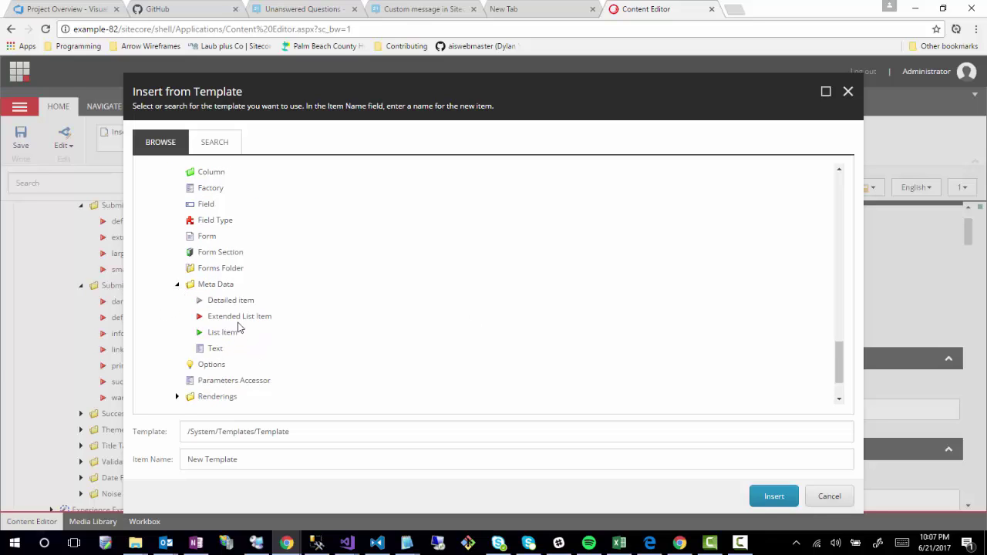
{"action": "left_click", "coordinate": [239, 317]}
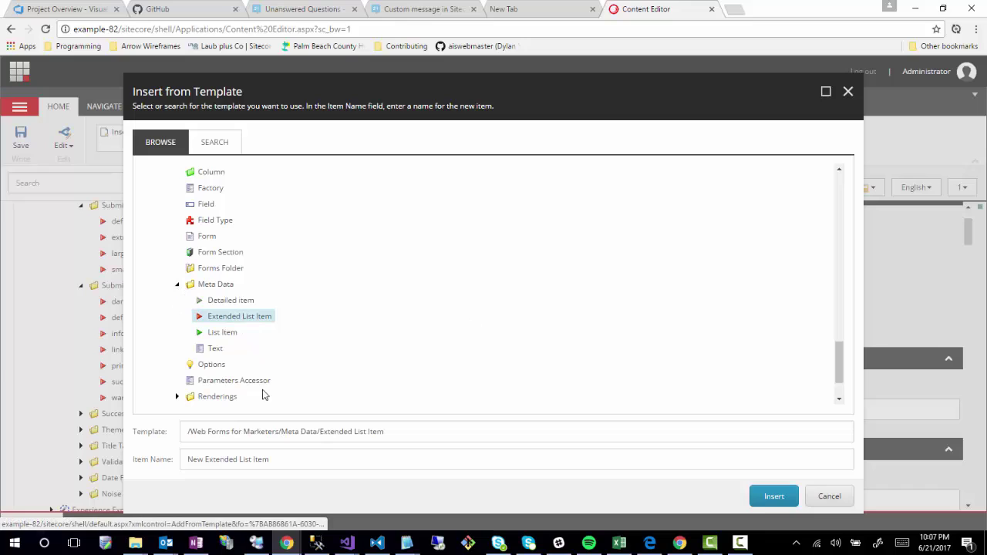
- Name the new item 'secondary'
{"action": "left_click", "coordinate": [306, 460]}
{"action": "key", "text": "ctrl+a"}
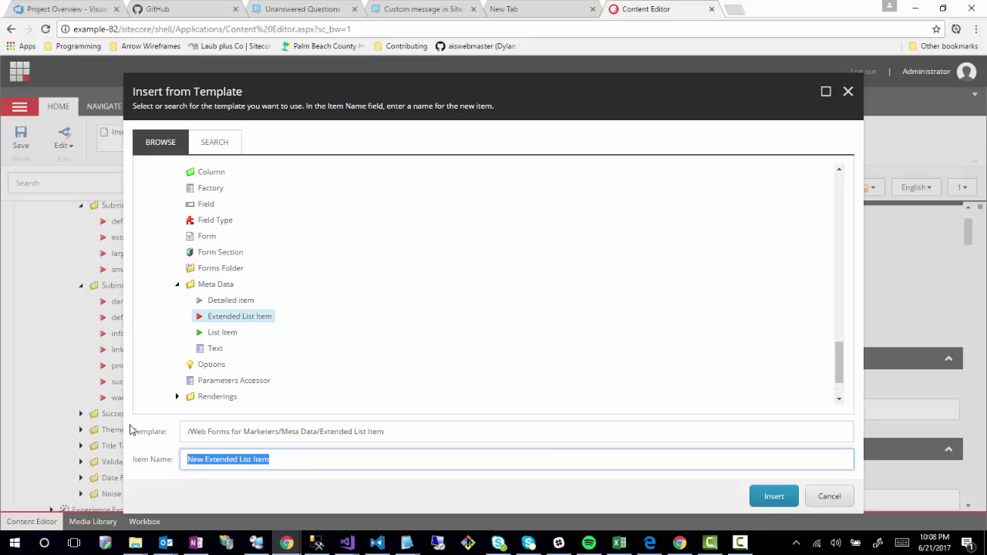
{"action": "type", "text": "second"}
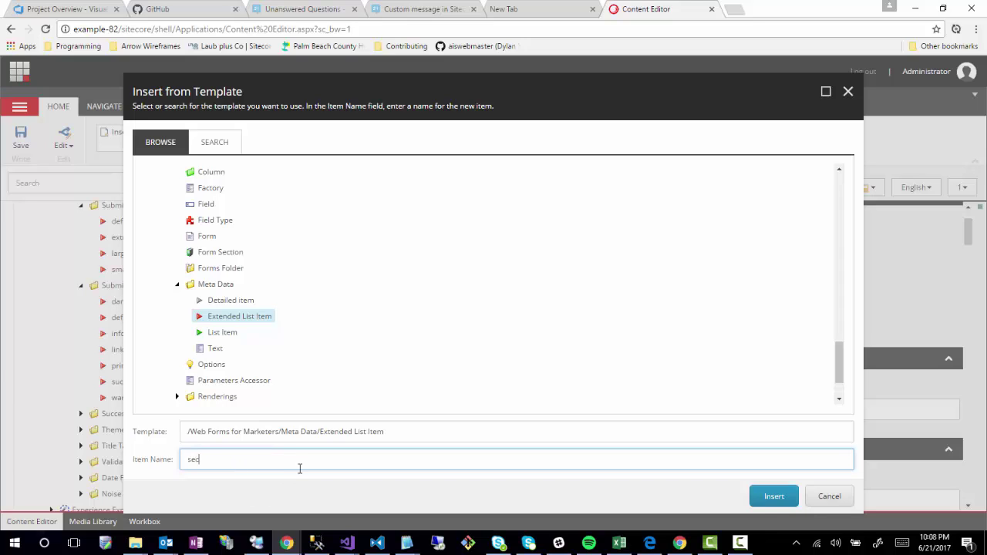
{"action": "type", "text": "ary"}
- Create the 'secondary' item, enter btn-secondary as its Value, and save
{"action": "left_click", "coordinate": [766, 498]}
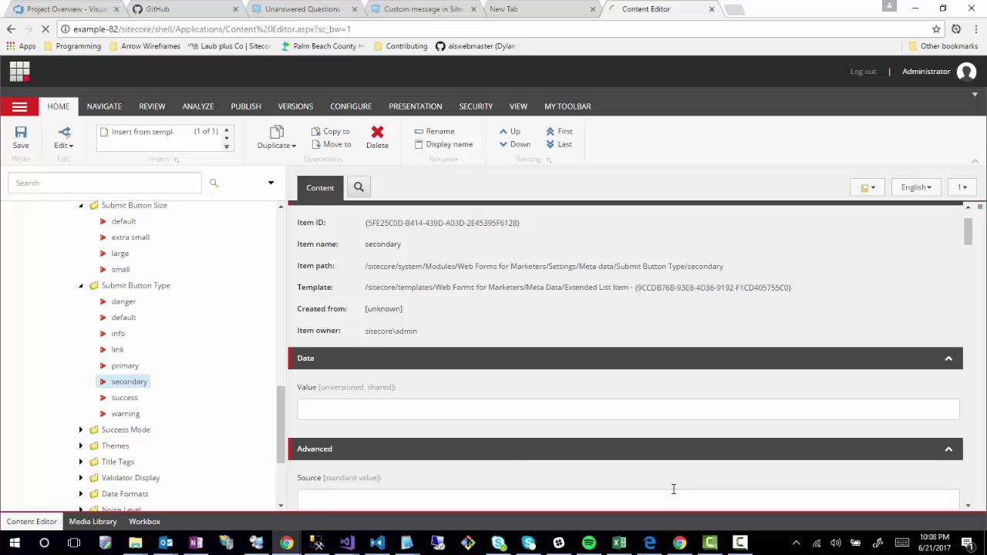
{"action": "left_click", "coordinate": [323, 414]}
{"action": "type", "text": "bt"}
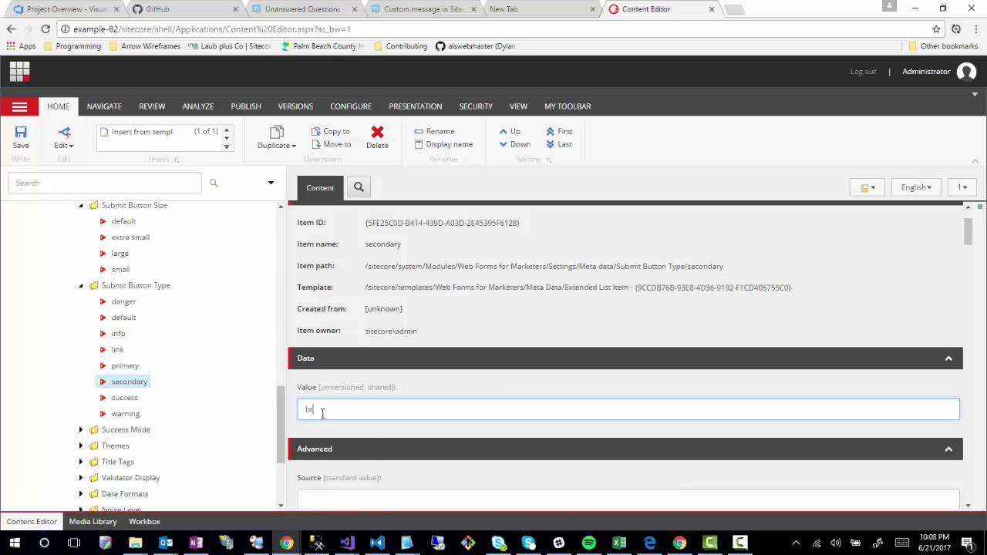
{"action": "type", "text": "n-secondary"}
{"action": "key", "text": "ctrl+s"}
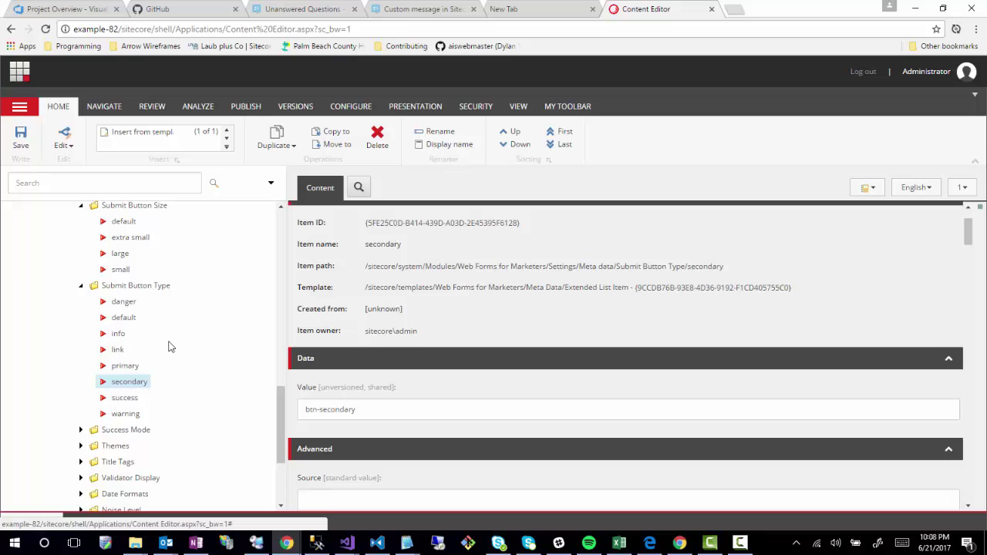
- Expand Sample forms > Tell a Friend and open the Tell a Friend form item
{"action": "scroll", "coordinate": [176, 363], "scroll_direction": "up", "scroll_amount": 3}
{"action": "scroll", "coordinate": [152, 372], "scroll_direction": "up", "scroll_amount": 1}
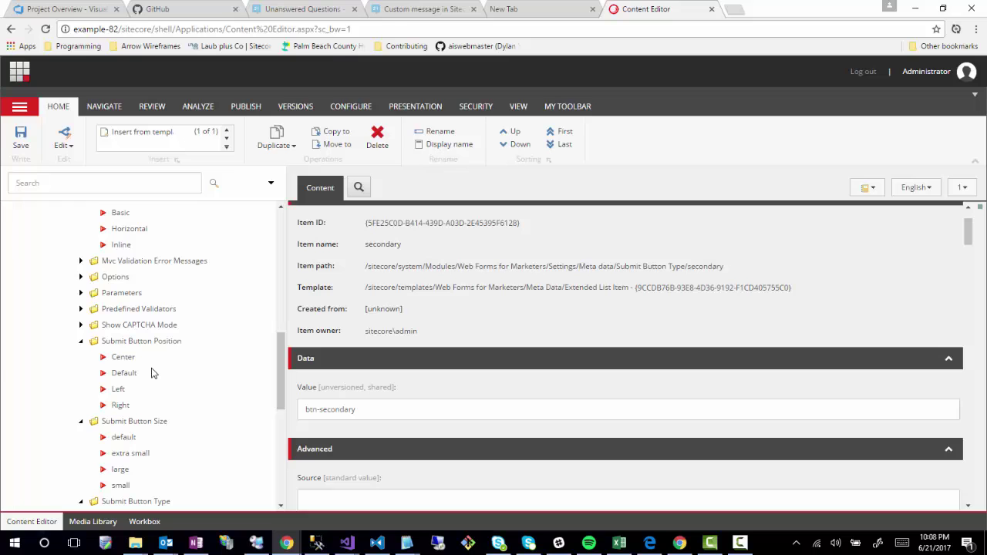
{"action": "scroll", "coordinate": [150, 374], "scroll_direction": "up", "scroll_amount": 4}
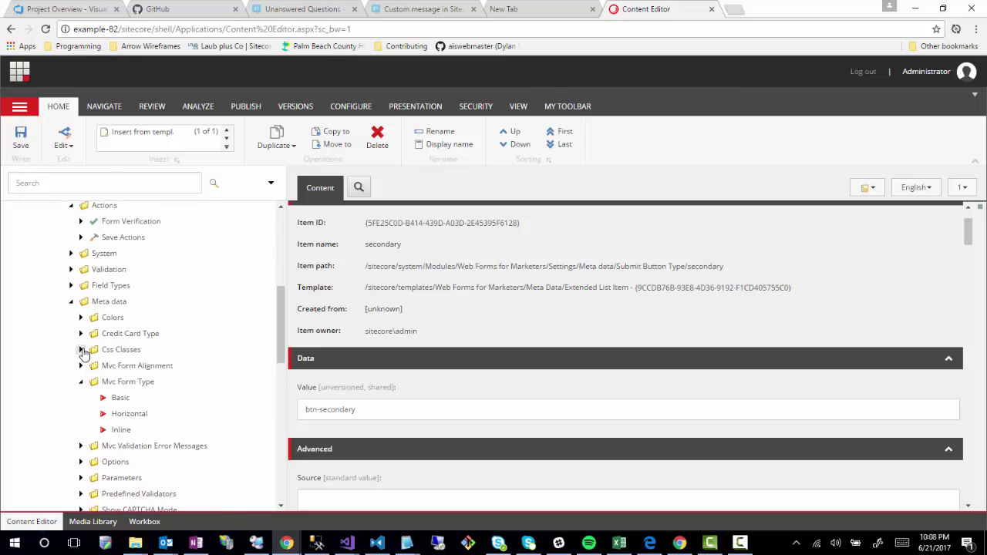
{"action": "scroll", "coordinate": [83, 352], "scroll_direction": "up", "scroll_amount": 4}
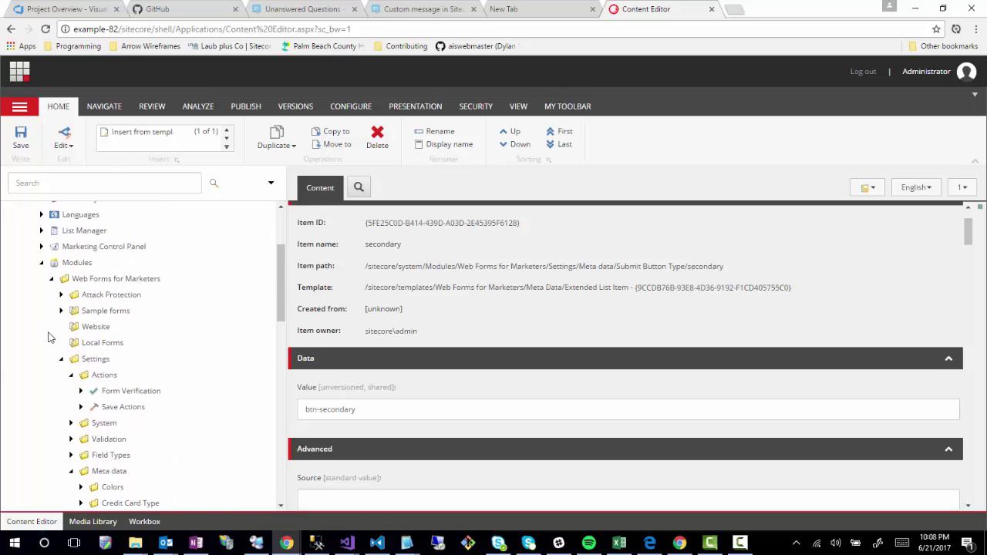
{"action": "left_click", "coordinate": [61, 311]}
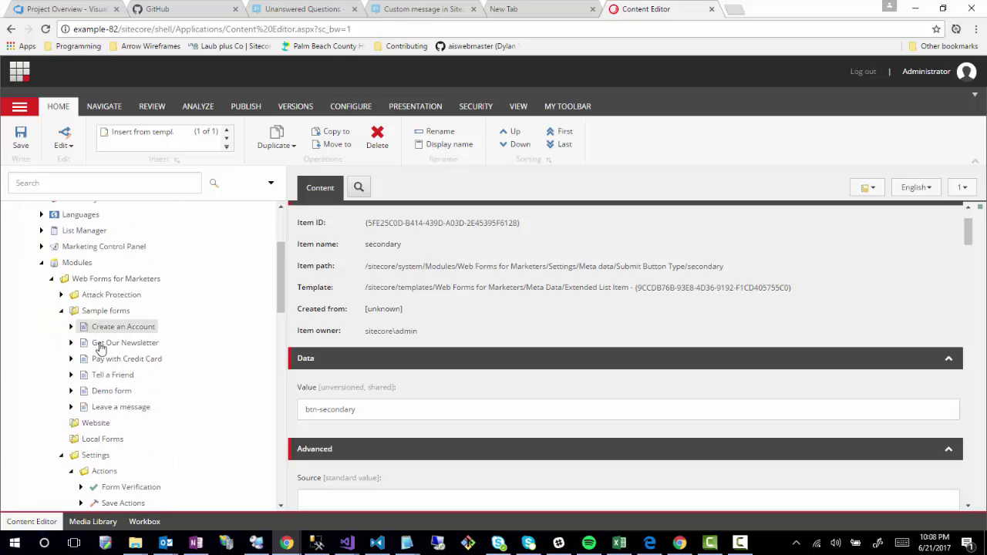
{"action": "left_click", "coordinate": [71, 375]}
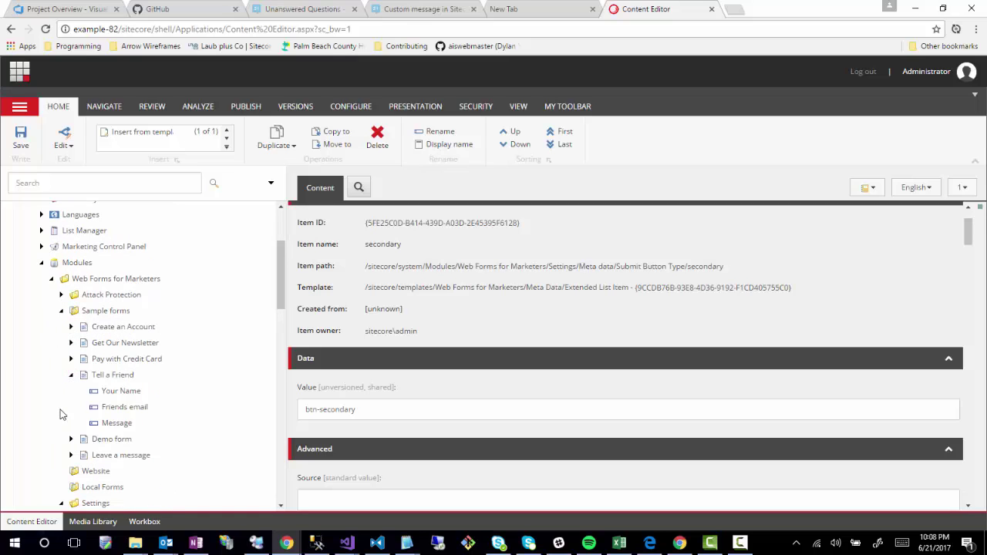
{"action": "mouse_move", "coordinate": [106, 375]}
{"action": "left_mouse_down"}
{"action": "mouse_move", "coordinate": [115, 390]}
{"action": "mouse_move", "coordinate": [103, 402]}
{"action": "mouse_move", "coordinate": [91, 386]}
{"action": "mouse_move", "coordinate": [105, 376]}
{"action": "left_mouse_up"}
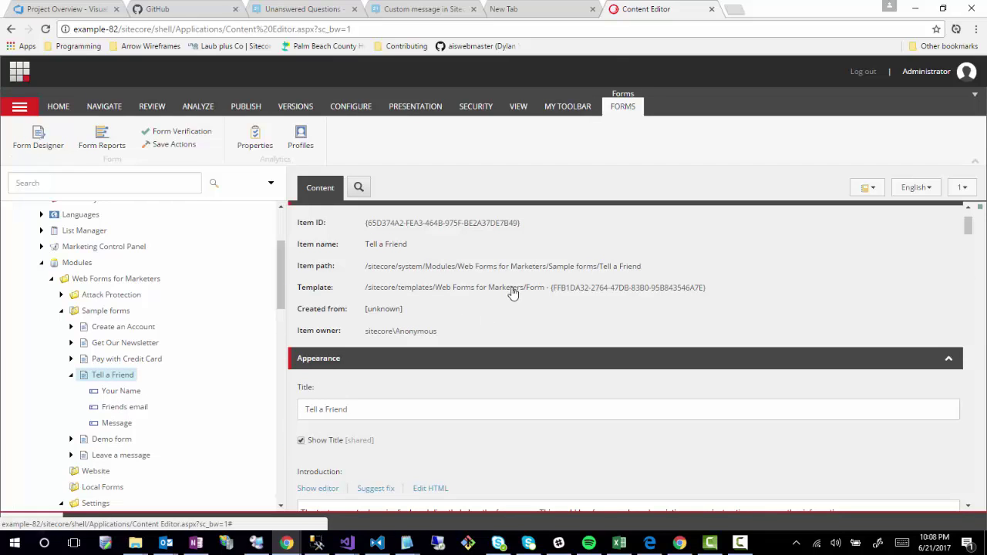
{"action": "scroll", "coordinate": [297, 394], "scroll_direction": "down", "scroll_amount": 1}
{"action": "scroll", "coordinate": [297, 393], "scroll_direction": "down", "scroll_amount": 5}
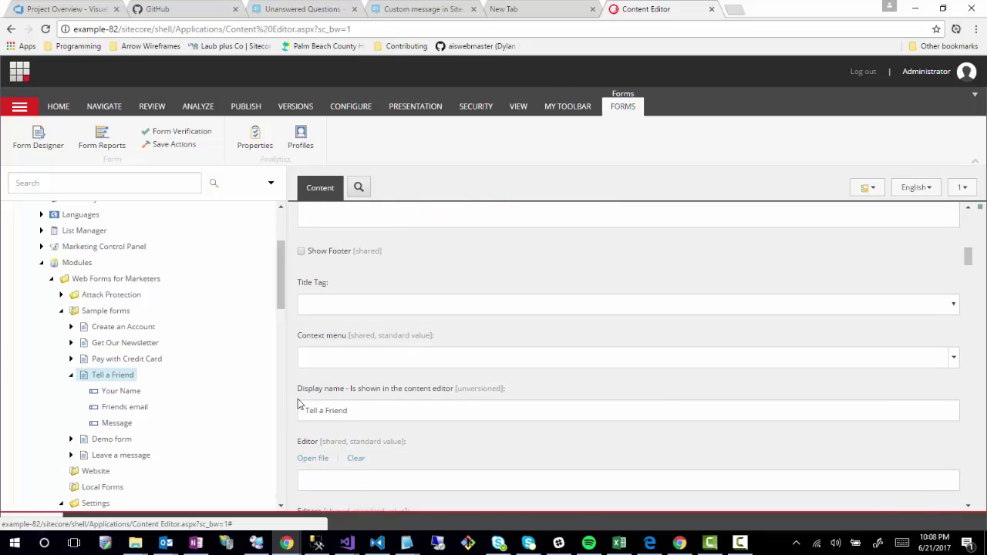
{"action": "scroll", "coordinate": [299, 401], "scroll_direction": "down", "scroll_amount": 4}
{"action": "scroll", "coordinate": [299, 402], "scroll_direction": "down", "scroll_amount": 2}
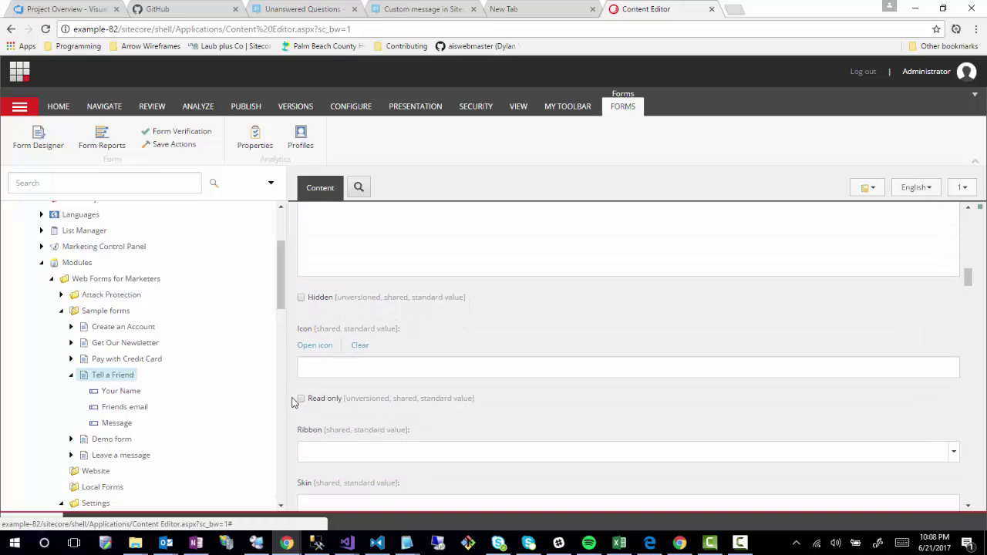
{"action": "scroll", "coordinate": [293, 402], "scroll_direction": "down", "scroll_amount": 4}
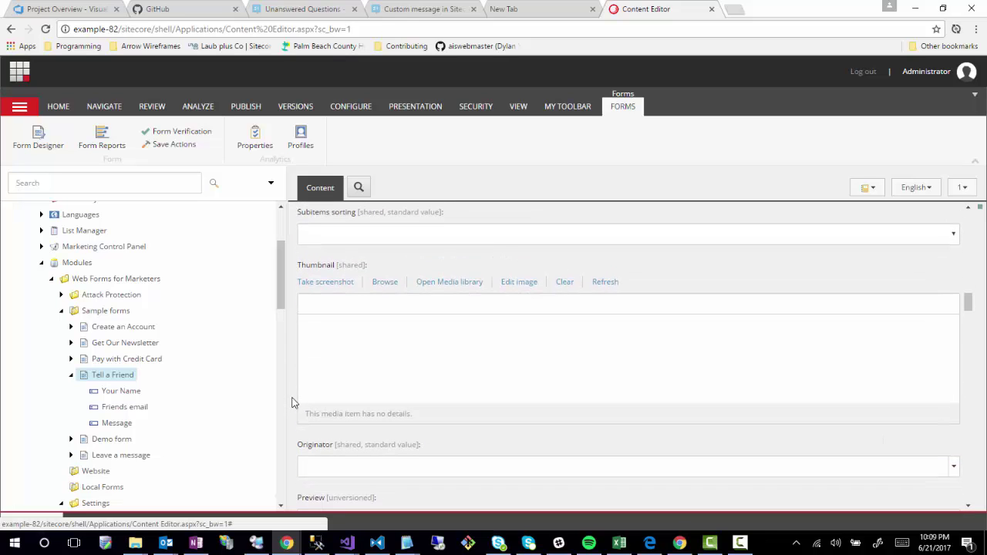
{"action": "scroll", "coordinate": [292, 402], "scroll_direction": "down", "scroll_amount": 4}
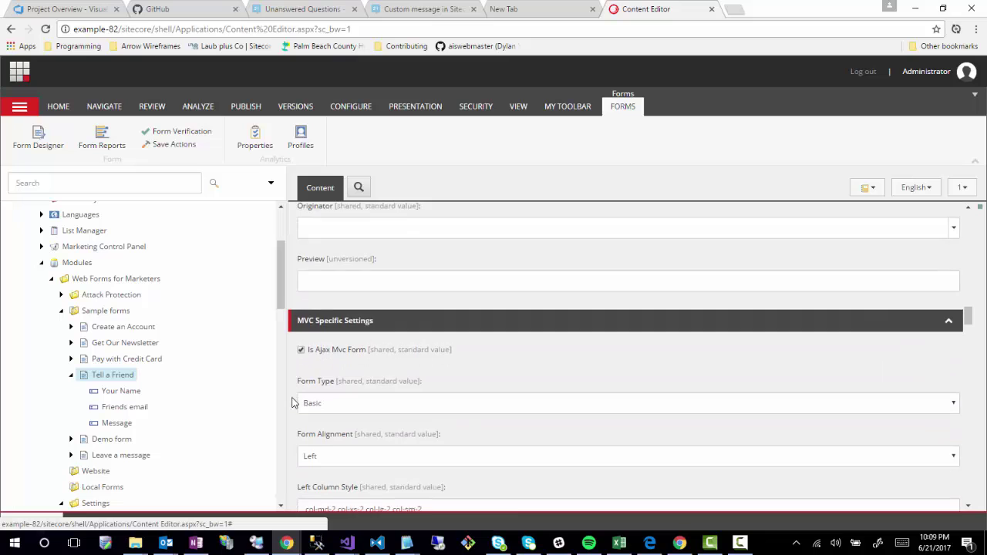
{"action": "scroll", "coordinate": [292, 401], "scroll_direction": "down", "scroll_amount": 1}
{"action": "scroll", "coordinate": [292, 402], "scroll_direction": "down", "scroll_amount": 2}
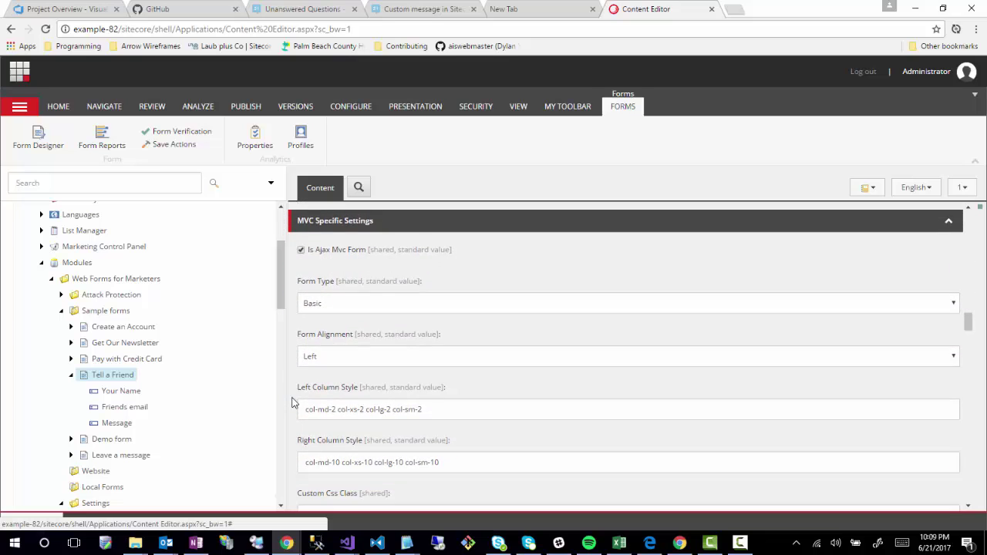
{"action": "scroll", "coordinate": [293, 402], "scroll_direction": "up", "scroll_amount": 1}
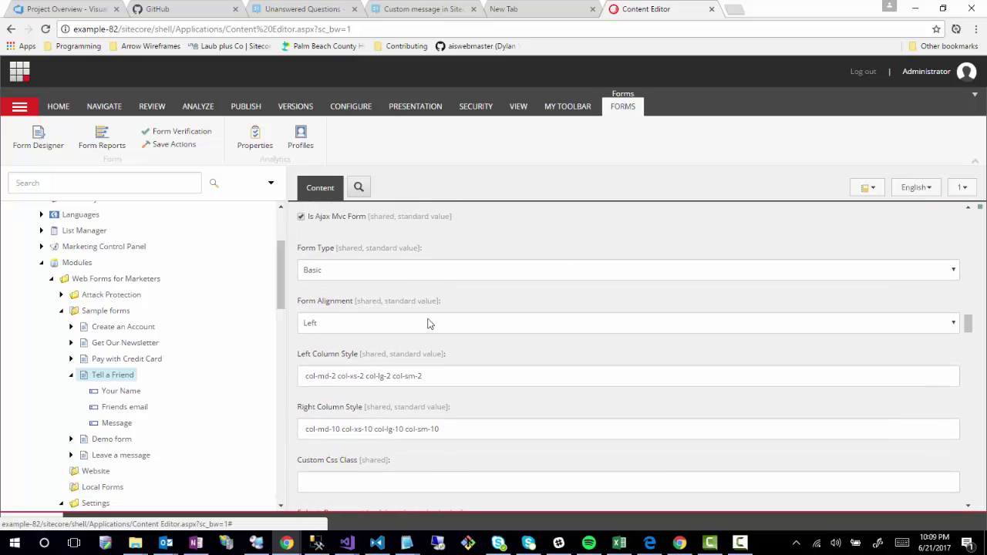
{"action": "left_click", "coordinate": [383, 271]}
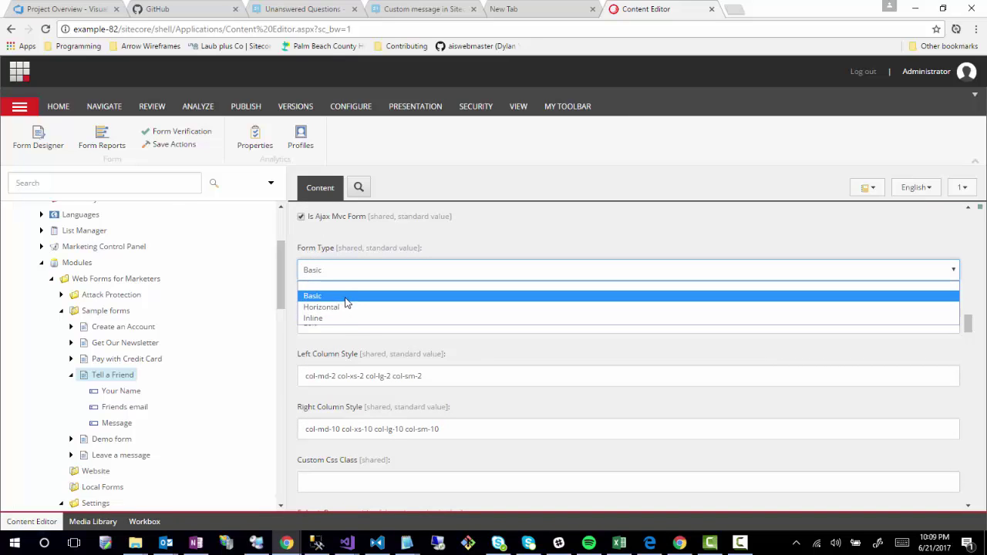
{"action": "left_click", "coordinate": [533, 244]}
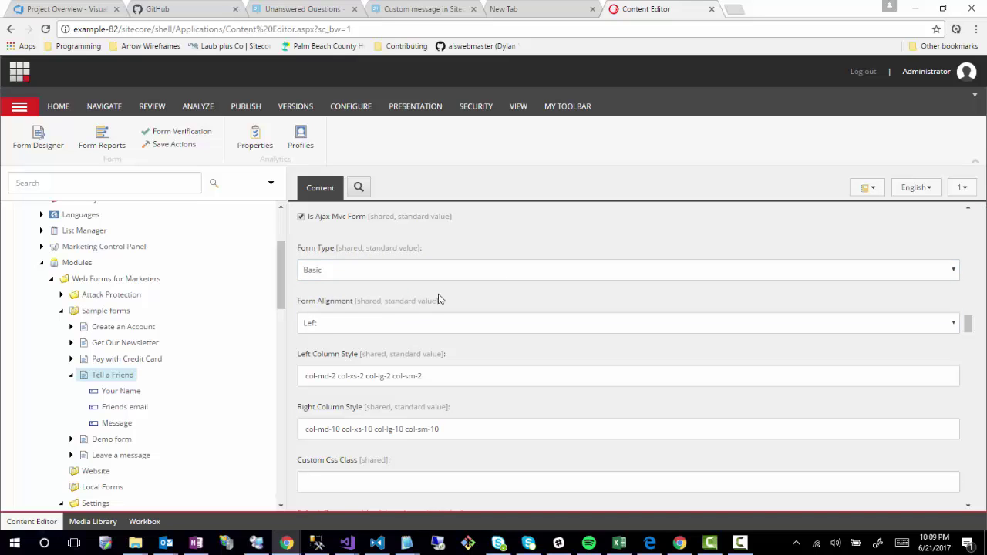
{"action": "left_click", "coordinate": [359, 324]}
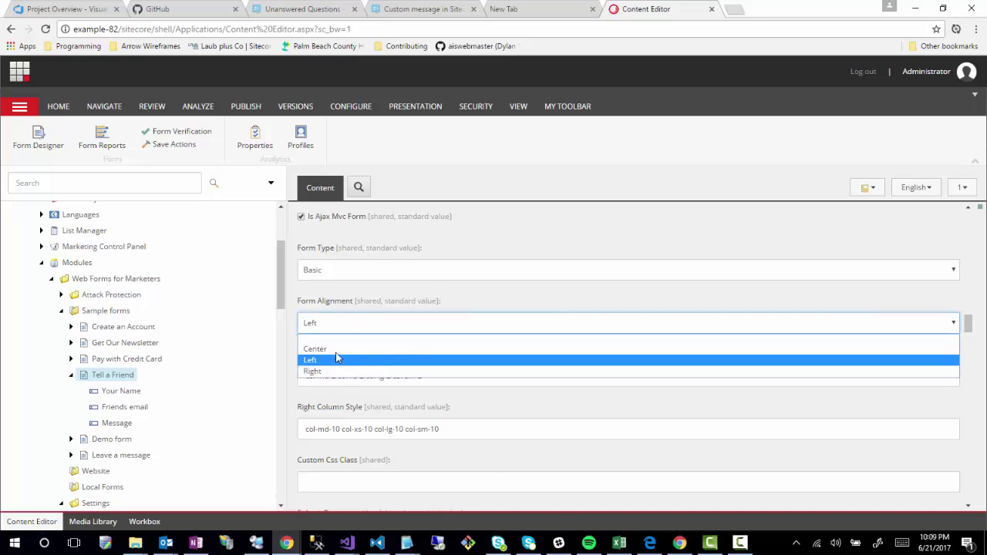
{"action": "left_click", "coordinate": [498, 251]}
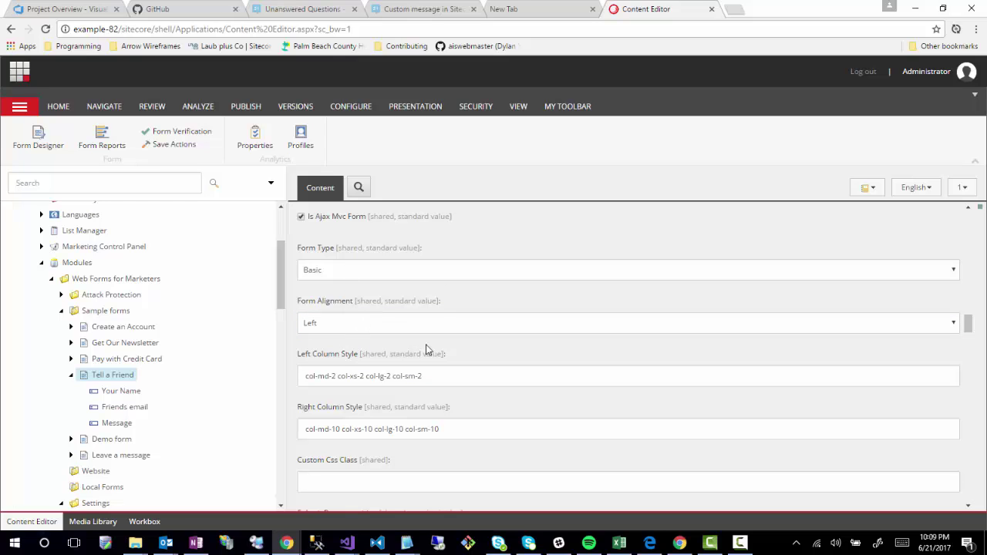
{"action": "scroll", "coordinate": [339, 343], "scroll_direction": "down", "scroll_amount": 2}
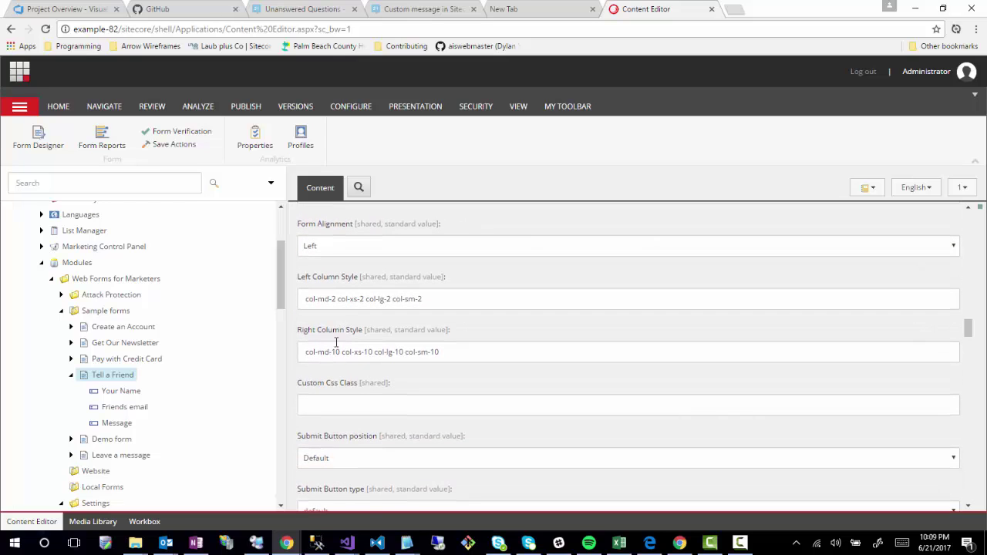
{"action": "left_click", "coordinate": [446, 298]}
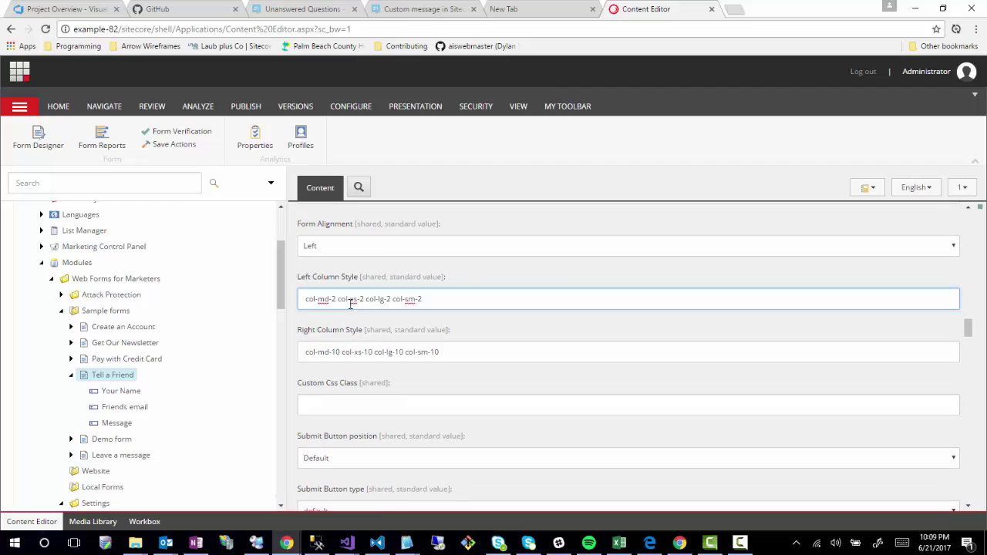
{"action": "scroll", "coordinate": [295, 371], "scroll_direction": "down", "scroll_amount": 1}
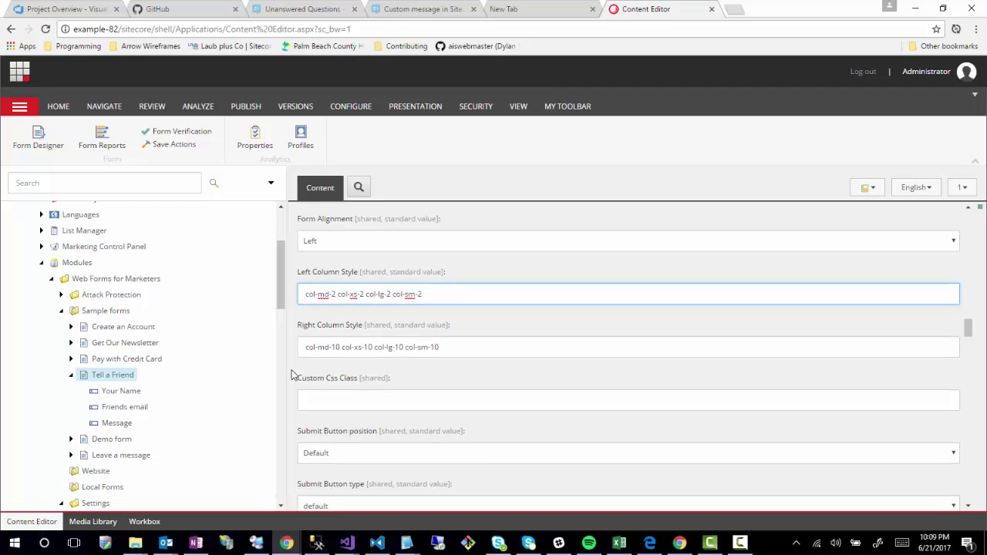
{"action": "scroll", "coordinate": [309, 368], "scroll_direction": "down", "scroll_amount": 1}
{"action": "left_click", "coordinate": [350, 348]}
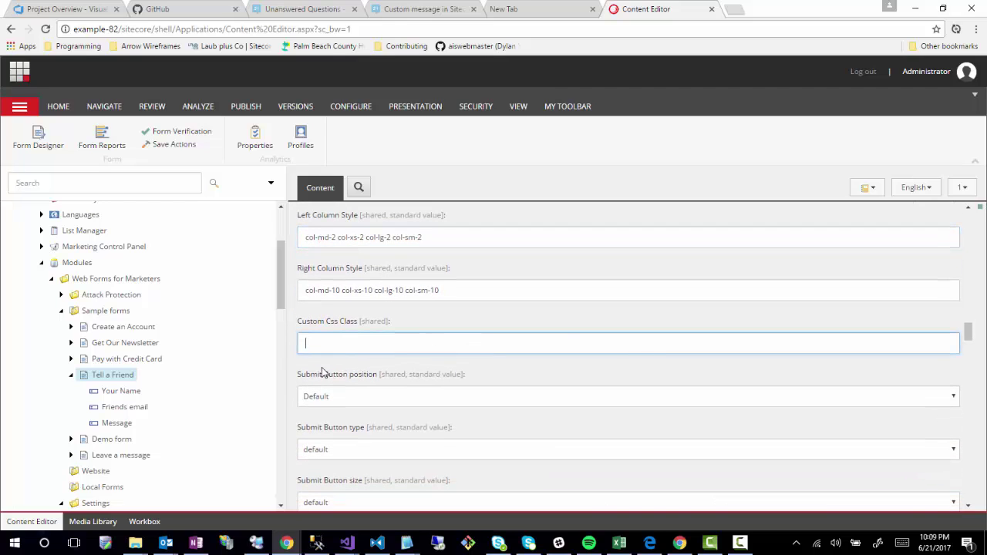
{"action": "scroll", "coordinate": [300, 374], "scroll_direction": "down", "scroll_amount": 2}
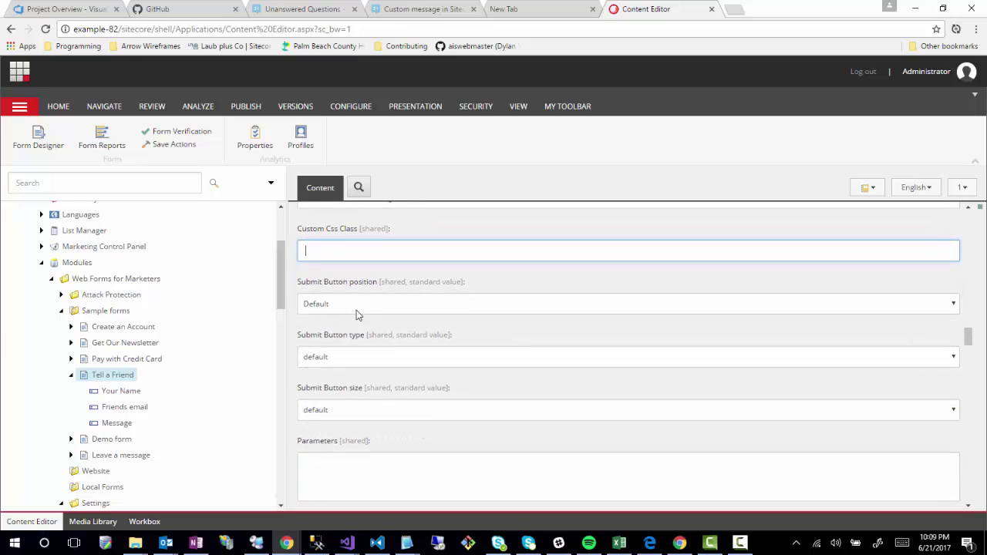
{"action": "left_click", "coordinate": [365, 306]}
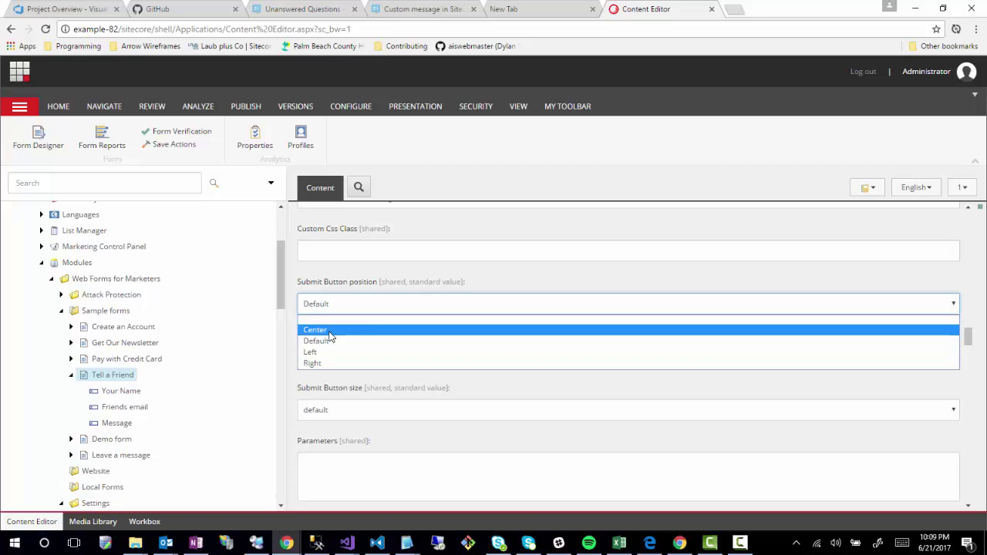
{"action": "left_click", "coordinate": [294, 276]}
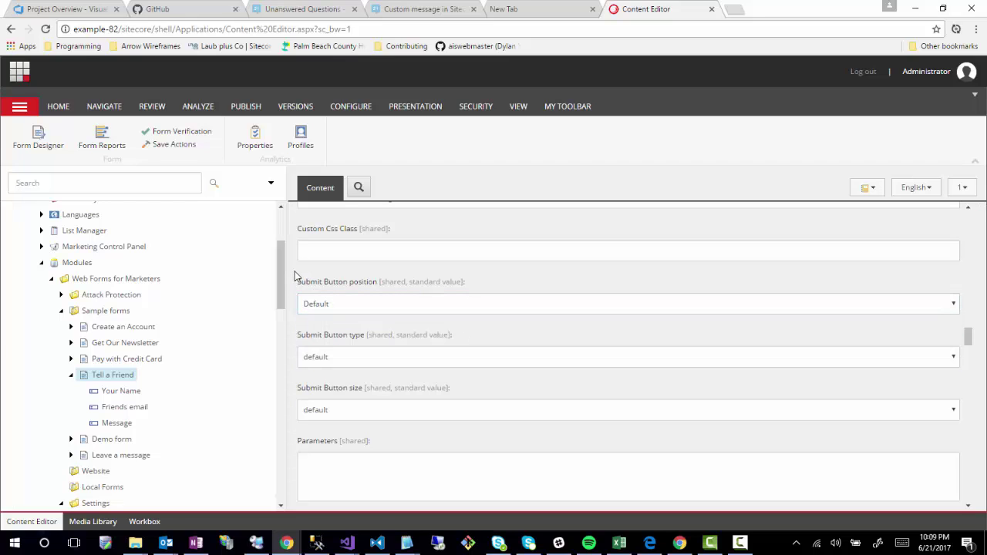
{"action": "scroll", "coordinate": [294, 277], "scroll_direction": "down", "scroll_amount": 1}
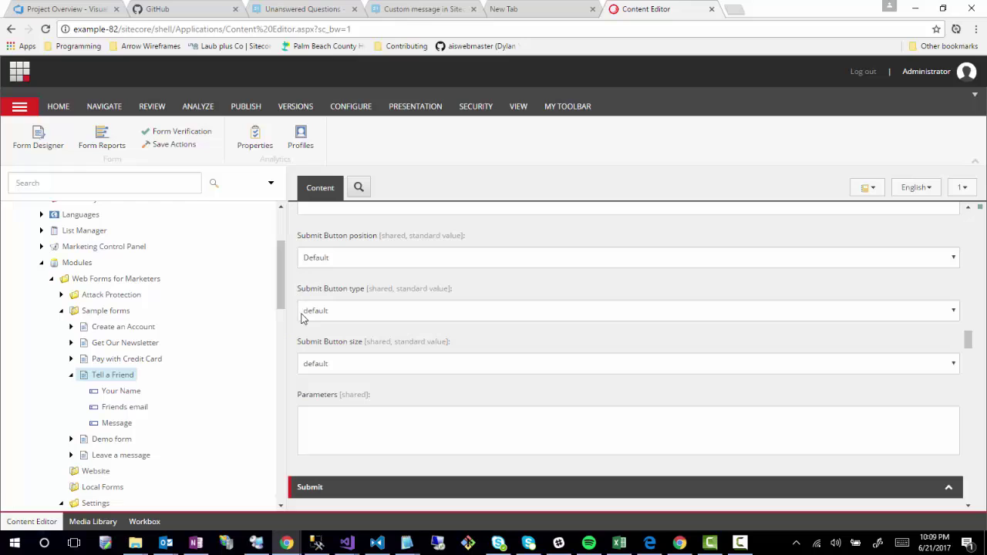
- Choose 'secondary' in the Submit Button type dropdown, keeping Submit Button size at default
{"action": "left_click", "coordinate": [354, 317]}
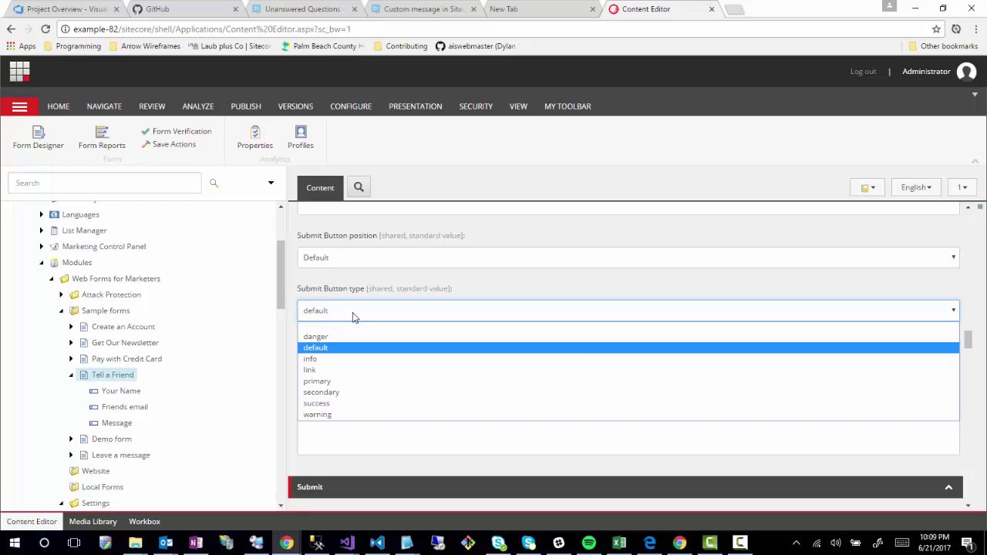
{"action": "left_click", "coordinate": [326, 395]}
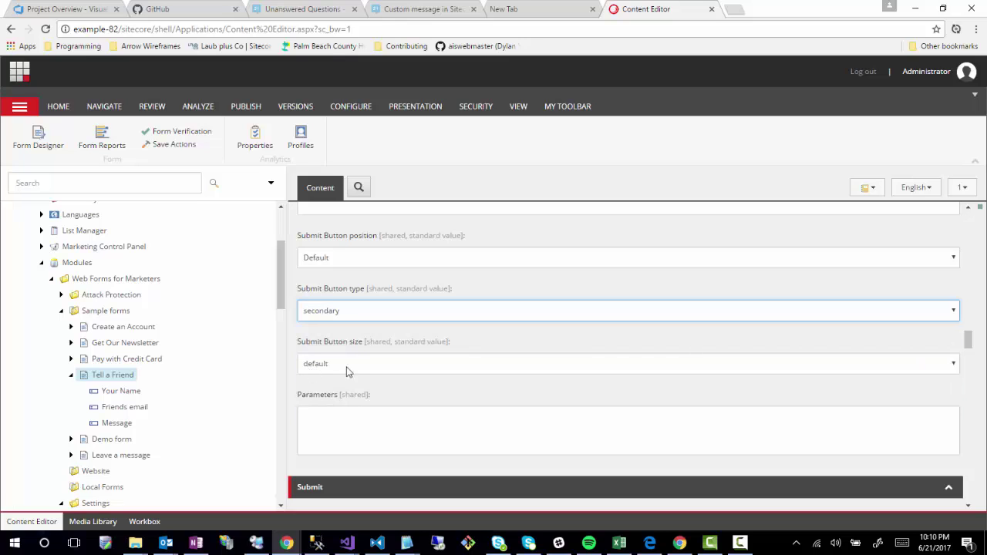
{"action": "left_click", "coordinate": [353, 365]}
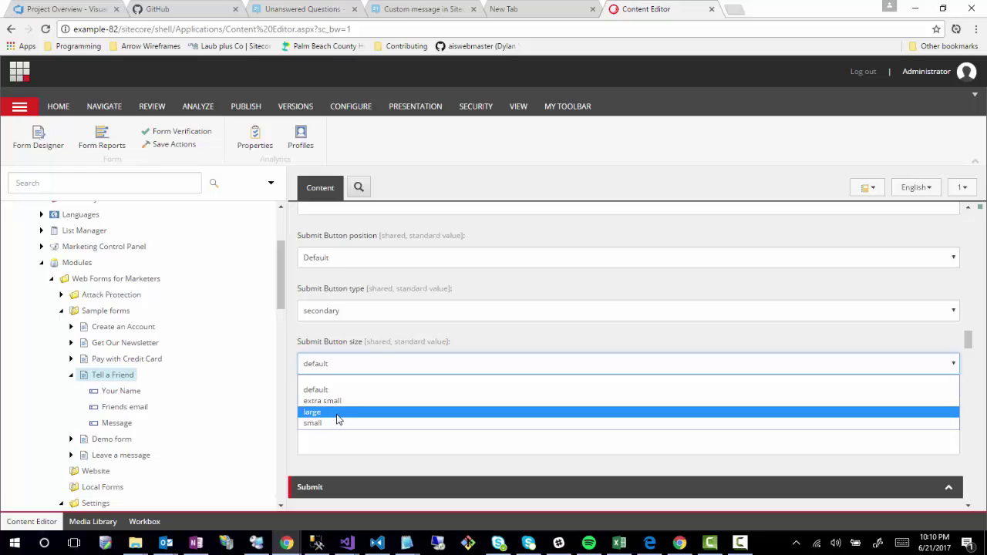
{"action": "left_click", "coordinate": [303, 336]}
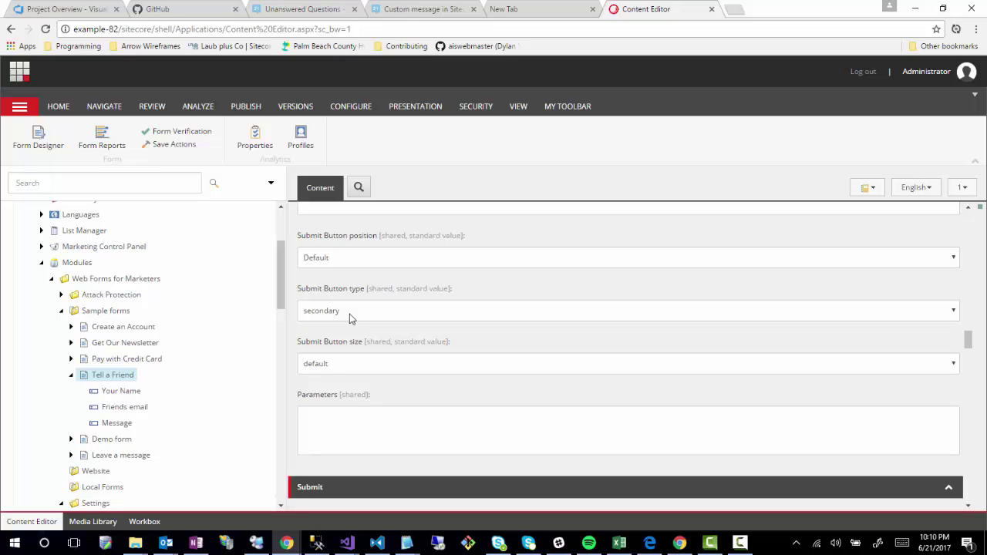
{"action": "scroll", "coordinate": [356, 327], "scroll_direction": "up", "scroll_amount": 1}
{"action": "scroll", "coordinate": [355, 330], "scroll_direction": "up", "scroll_amount": 1}
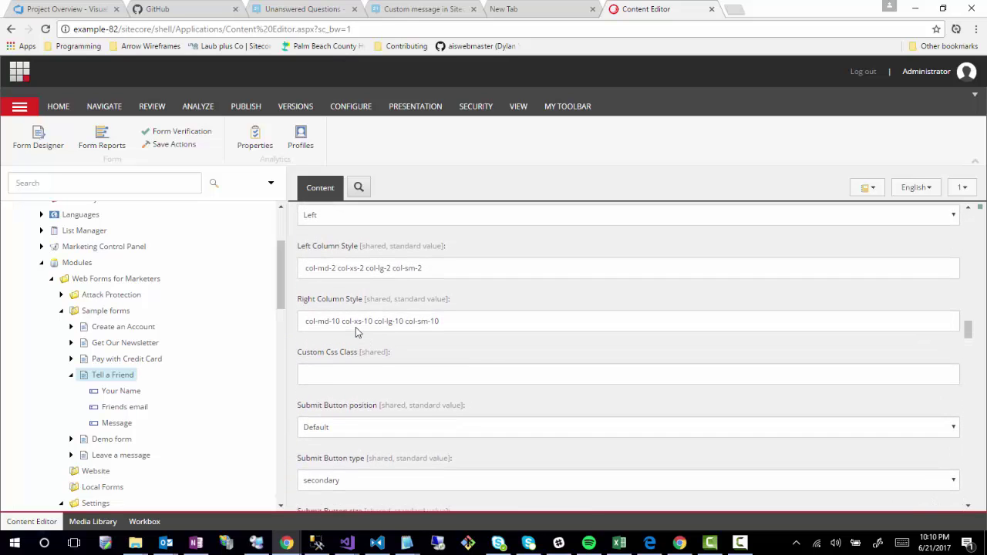
{"action": "scroll", "coordinate": [356, 330], "scroll_direction": "down", "scroll_amount": 1}
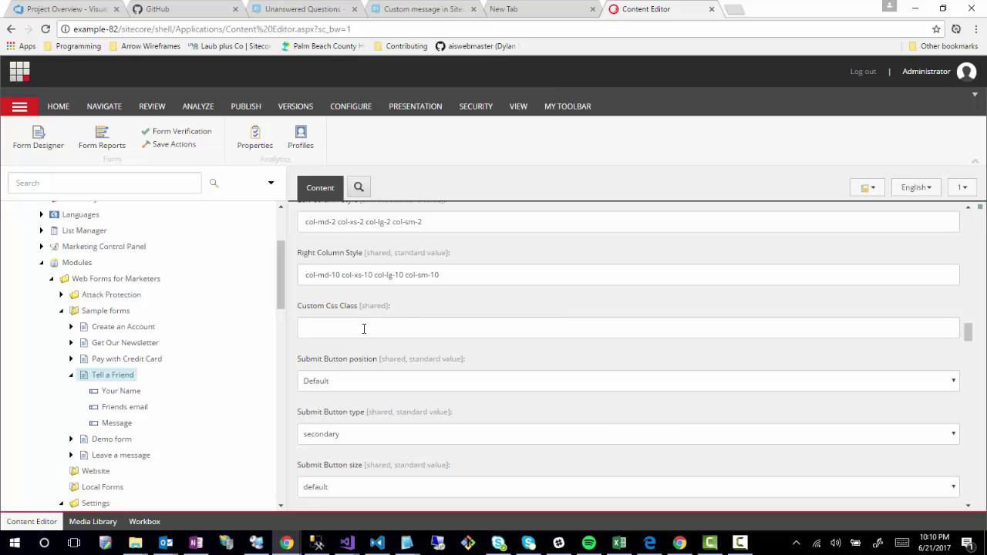
{"action": "scroll", "coordinate": [300, 347], "scroll_direction": "down", "scroll_amount": 3}
{"action": "scroll", "coordinate": [294, 364], "scroll_direction": "down", "scroll_amount": 1}
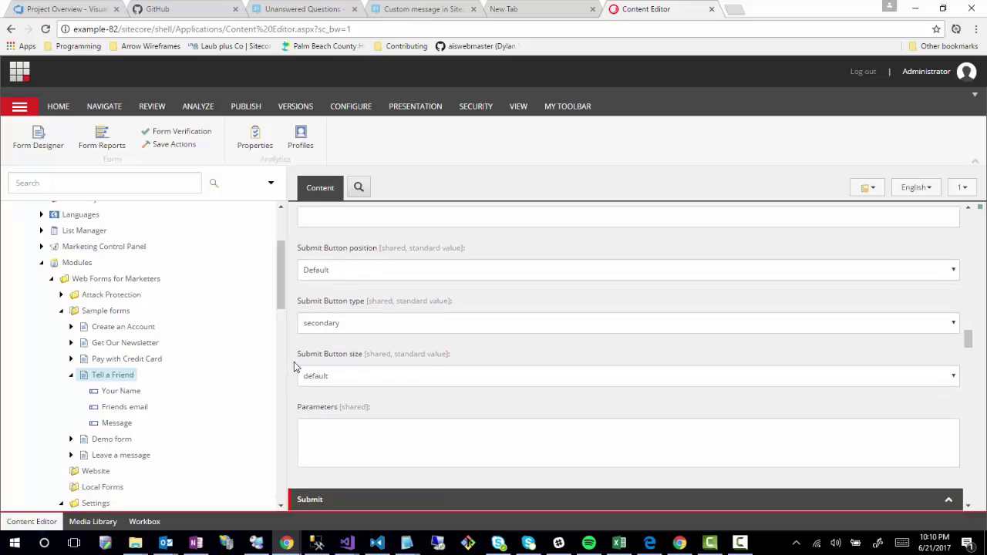